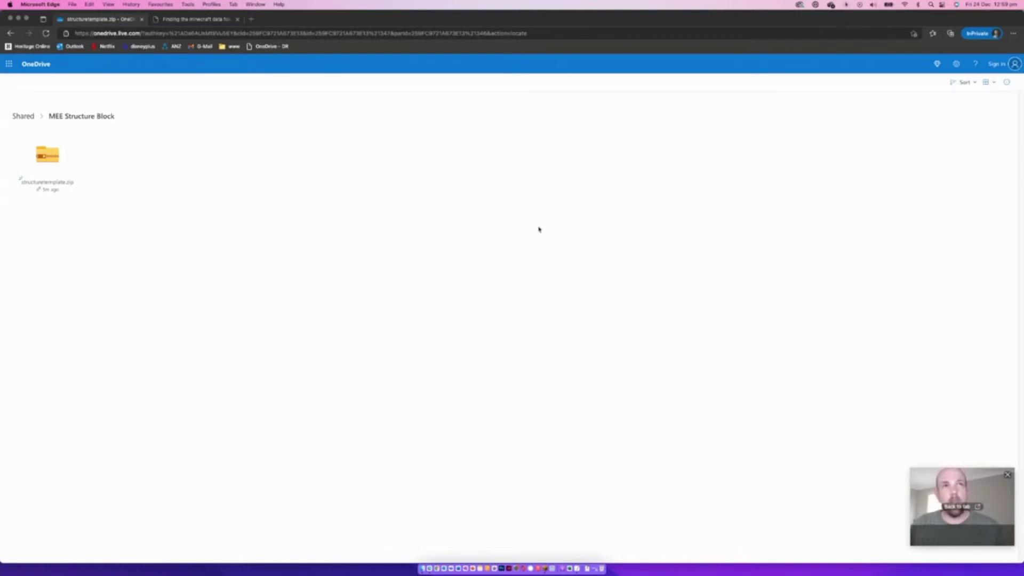
# Download structuretemplate.zip from OneDrive and open the downloaded structuretemplate (2).zip archive.
pyautogui.click(53, 160)
pyautogui.click(77, 137)
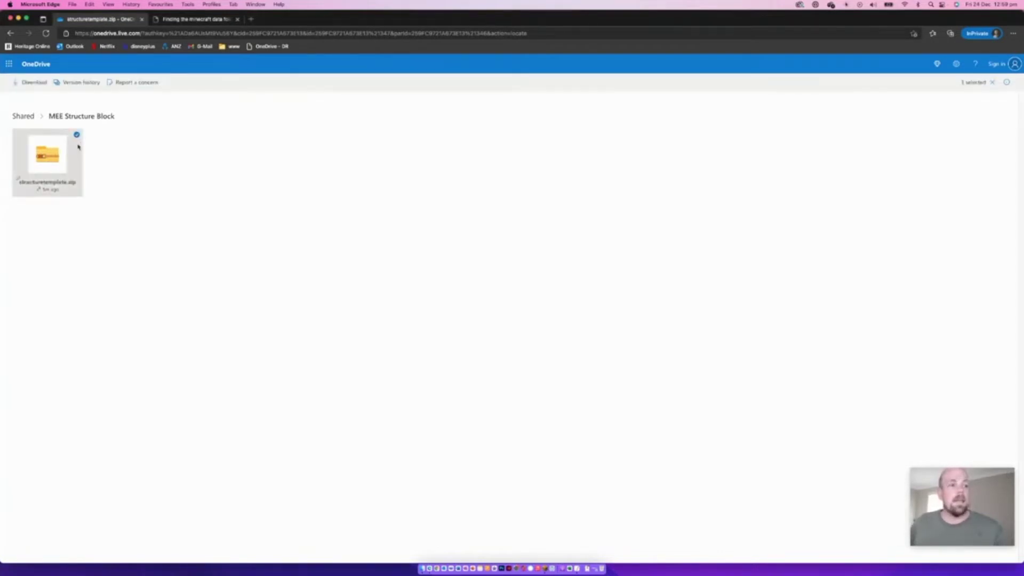
pyautogui.click(32, 83)
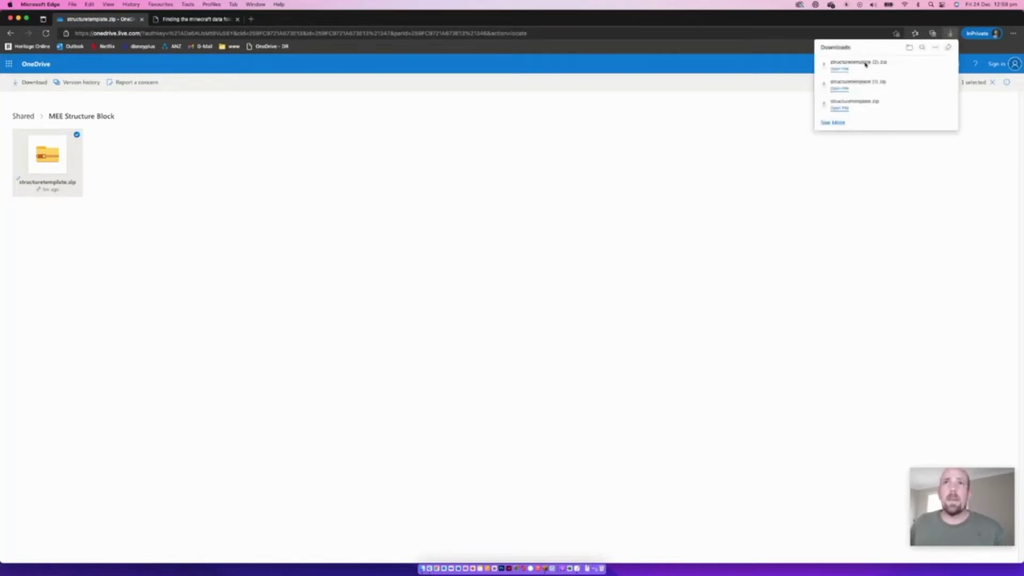
pyautogui.click(852, 72)
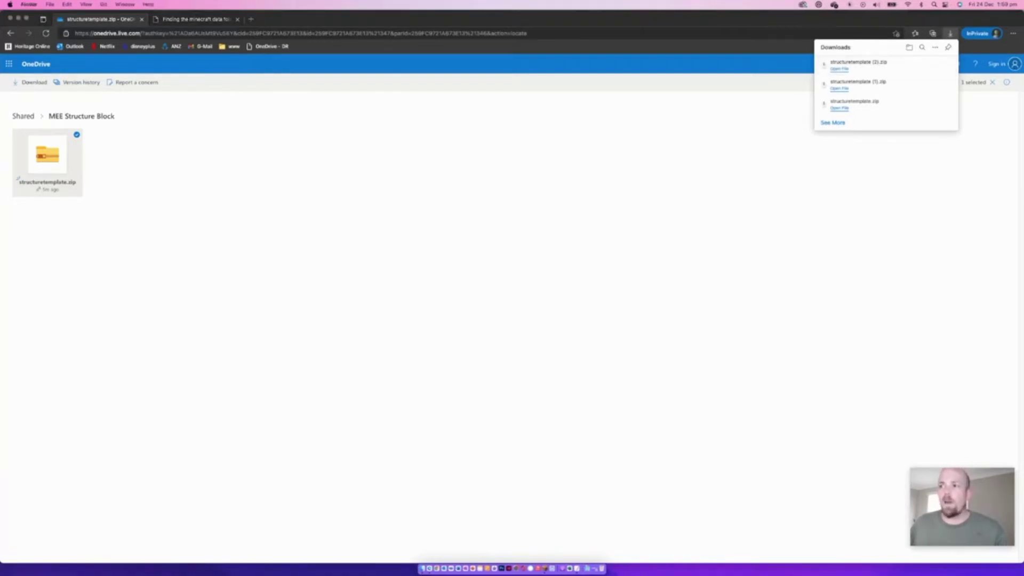
pyautogui.click(418, 20)
# Narrow the Edge window to reveal the desktop and extract the downloaded zip.
pyautogui.moveTo(1, 65); pyautogui.dragTo(279, 66)
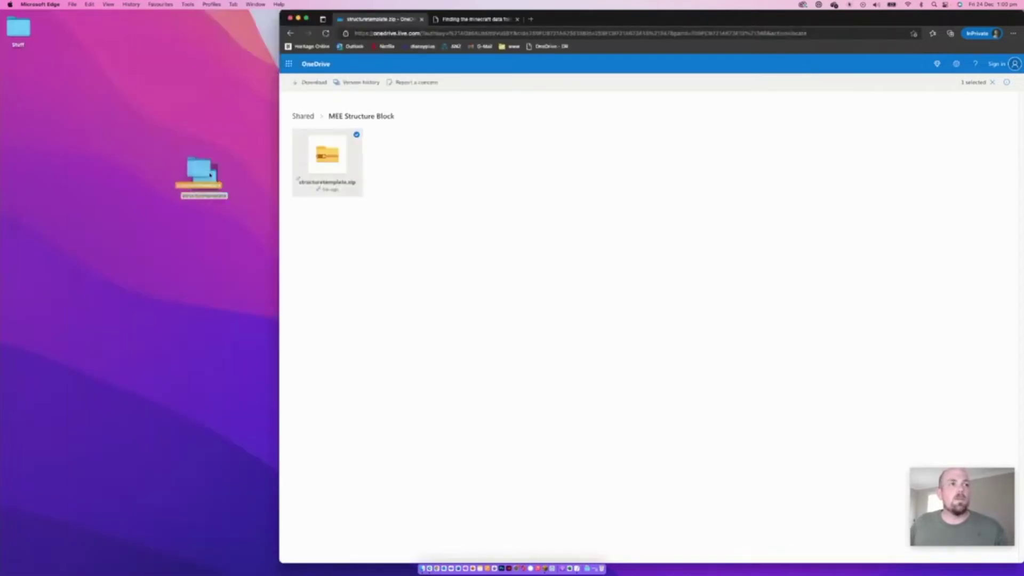
pyautogui.click(209, 174)
pyautogui.moveTo(208, 175); pyautogui.dragTo(203, 181)
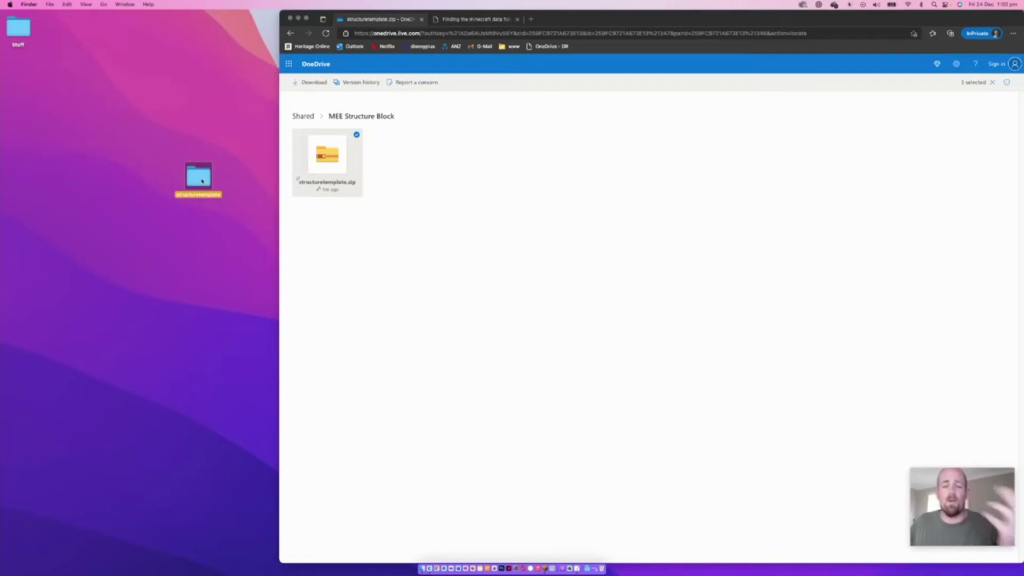
pyautogui.moveTo(203, 181); pyautogui.dragTo(197, 259)
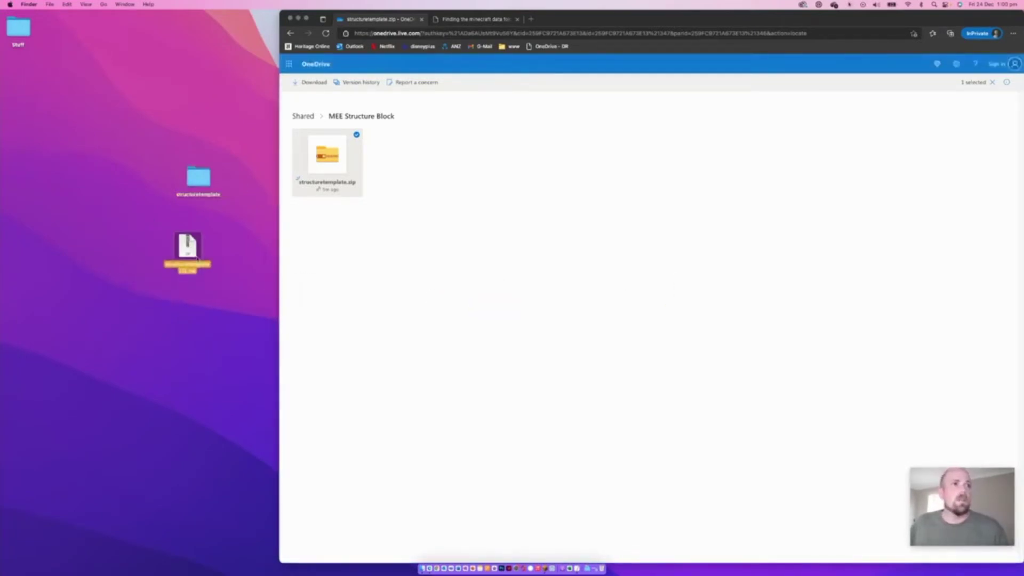
pyautogui.doubleClick(187, 246)
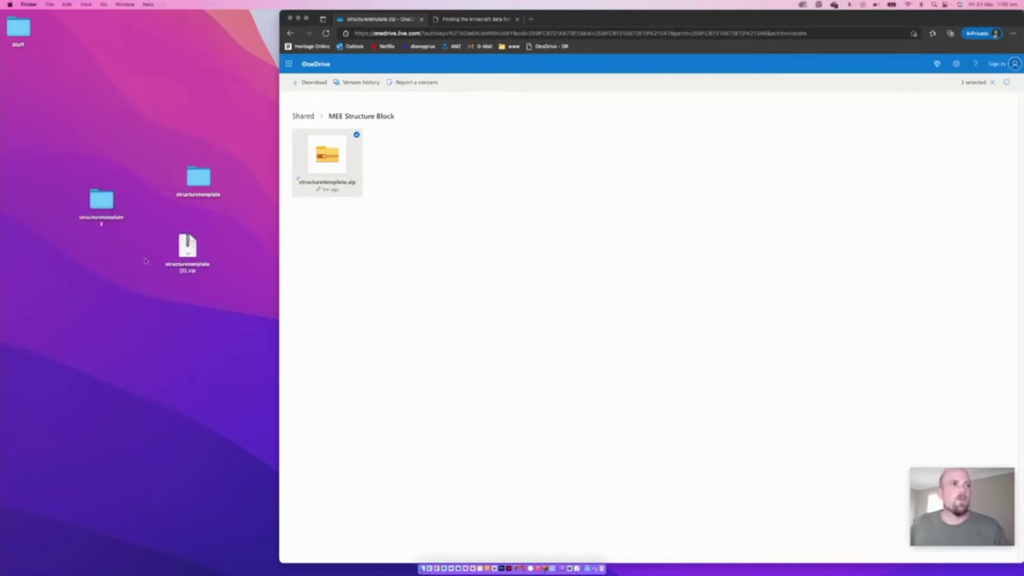
# Move the structuretemplate 2 folder and the zip to Trash, leaving the structuretemplate folder.
pyautogui.press('super+BackSpace')
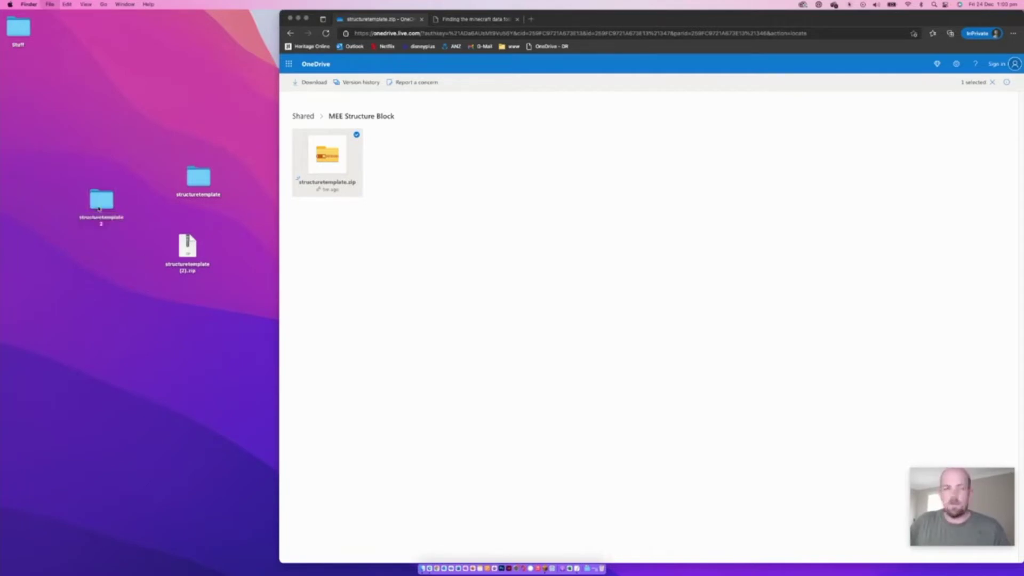
pyautogui.click(181, 245)
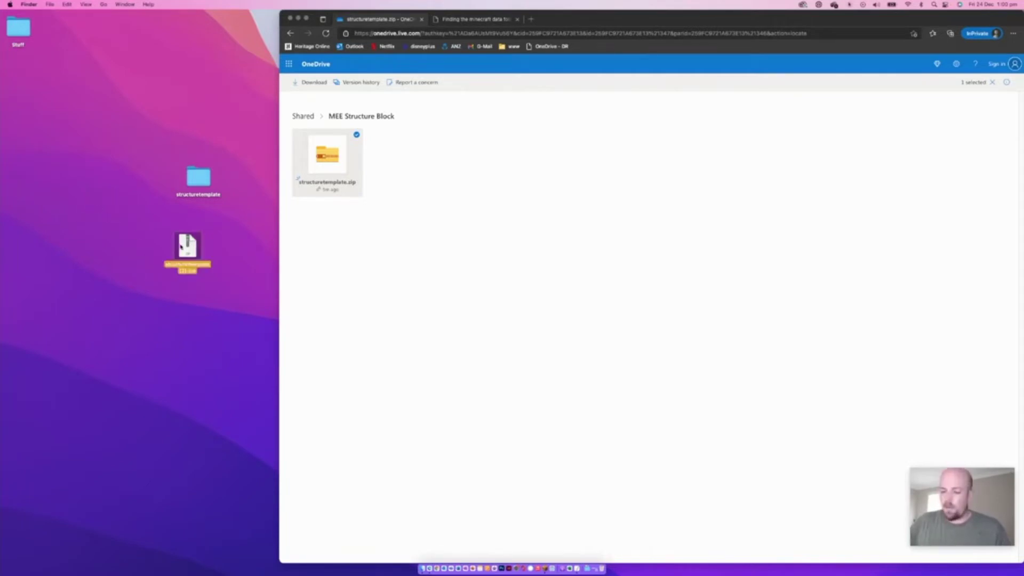
pyautogui.press('super+BackSpace')
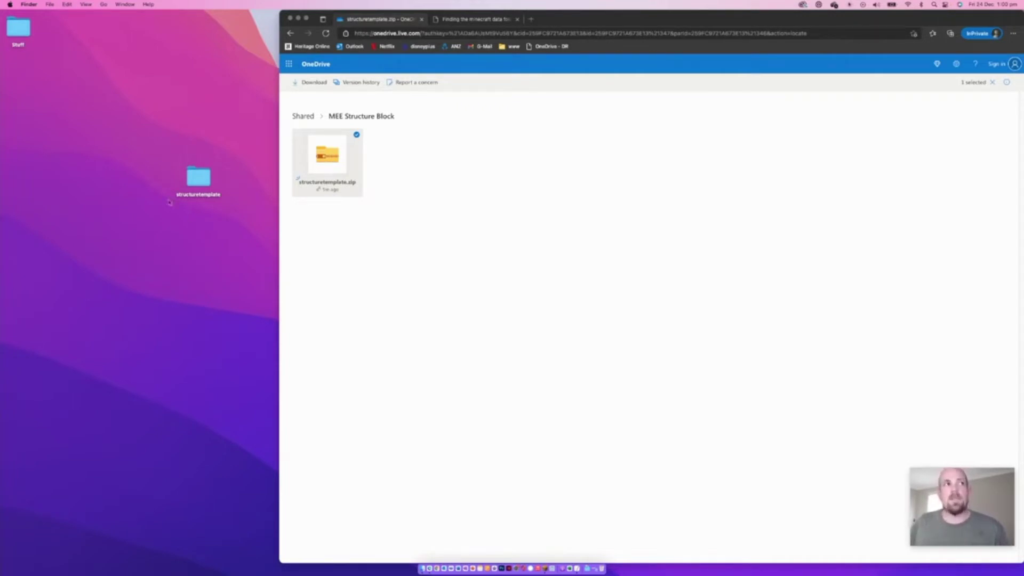
pyautogui.click(192, 180)
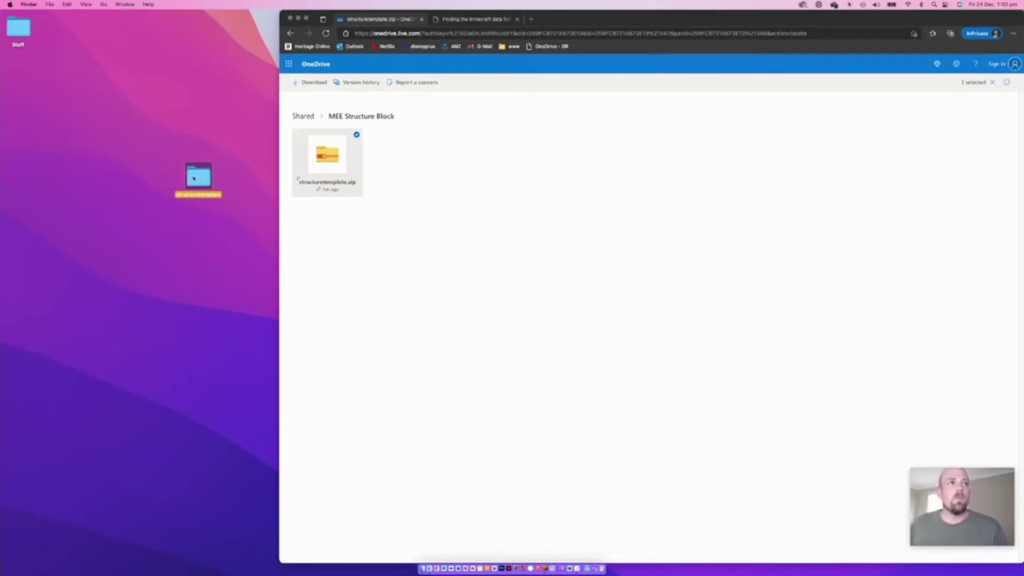
pyautogui.doubleClick(194, 178)
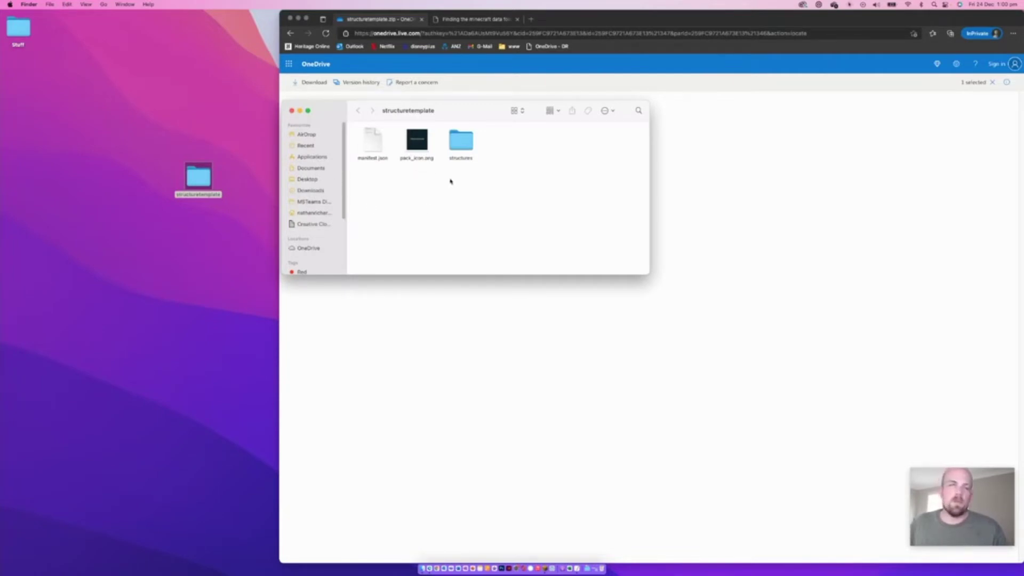
pyautogui.doubleClick(461, 145)
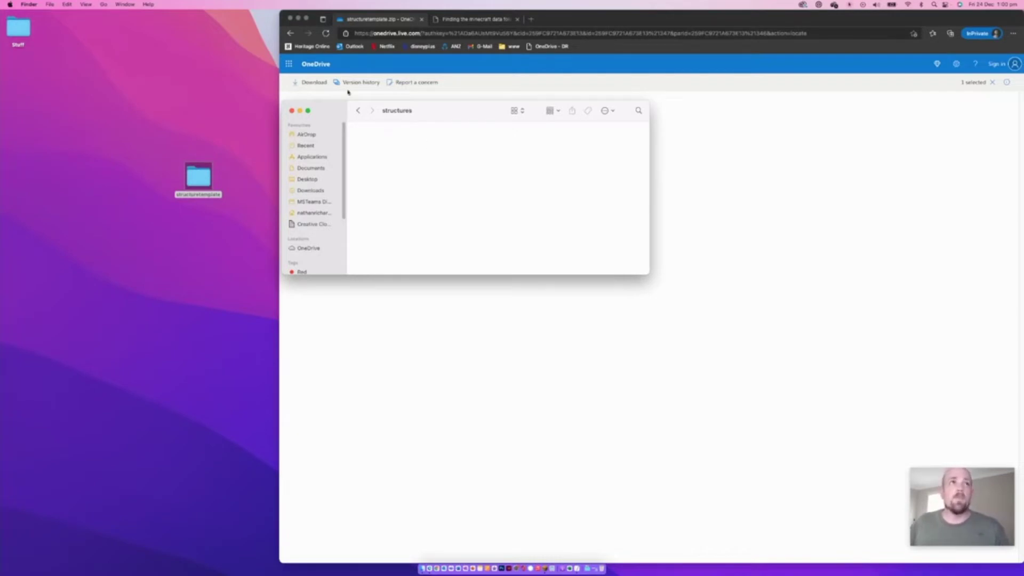
pyautogui.click(293, 112)
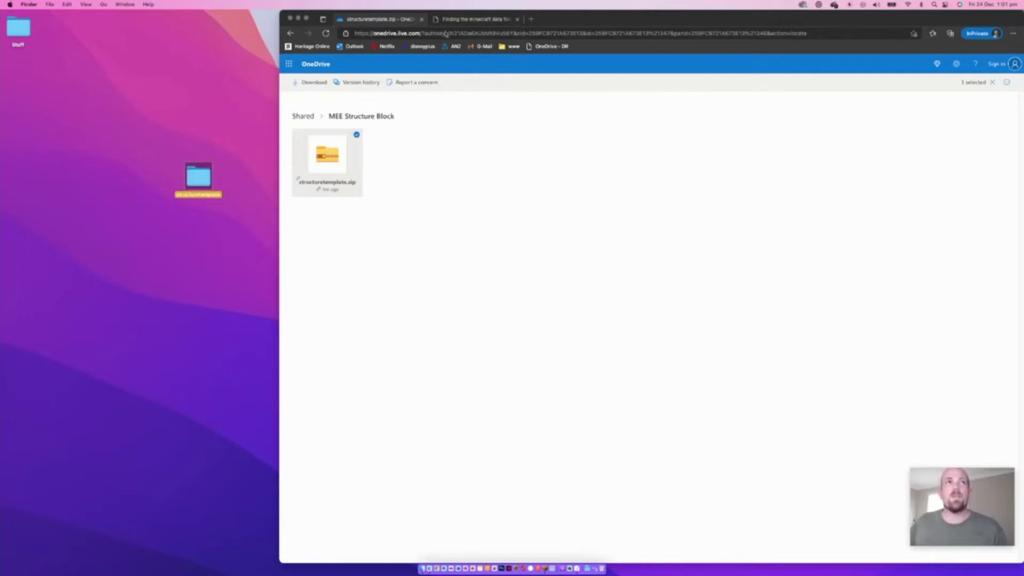
pyautogui.click(458, 19)
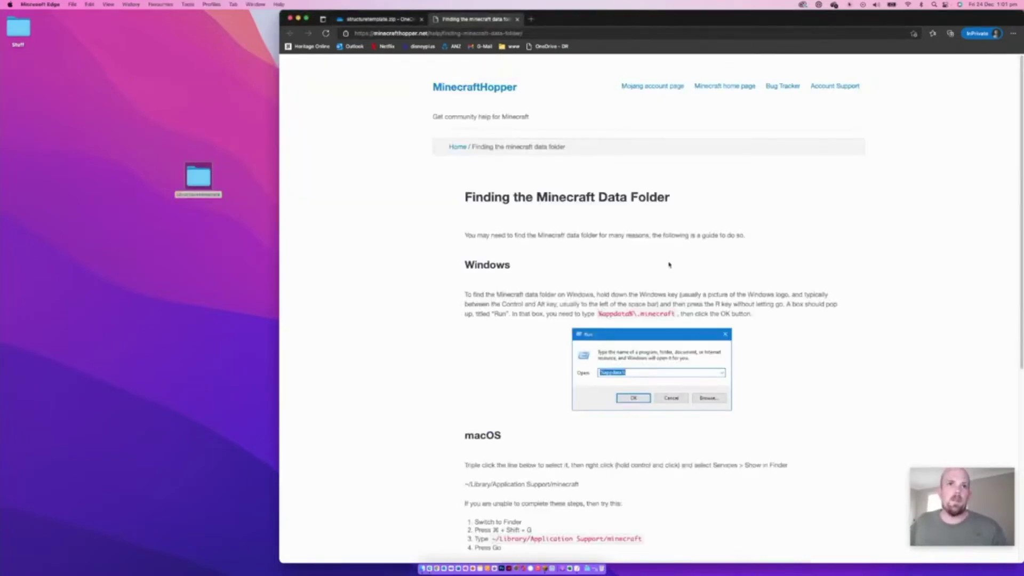
# Scroll the guide to highlight the %appdata%\.minecraft path, then bring up a Finder window.
pyautogui.scroll(-3, 668, 264)
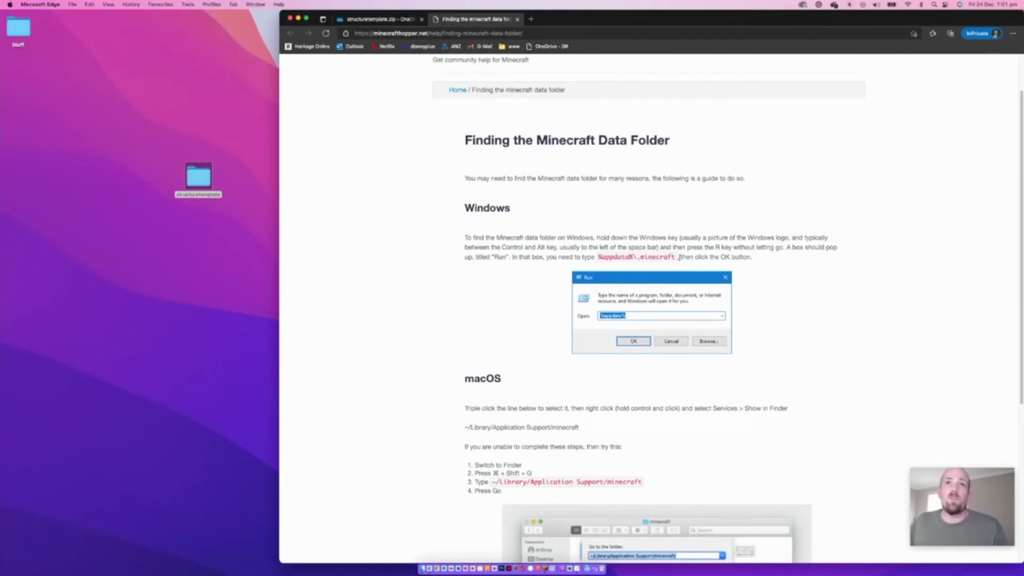
pyautogui.moveTo(679, 257); pyautogui.dragTo(596, 259)
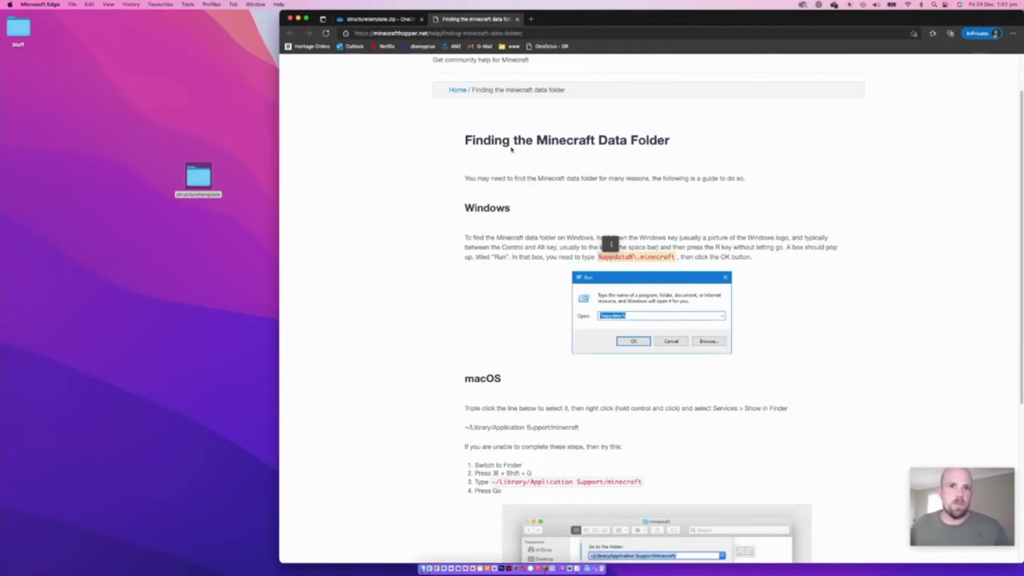
pyautogui.click(423, 569)
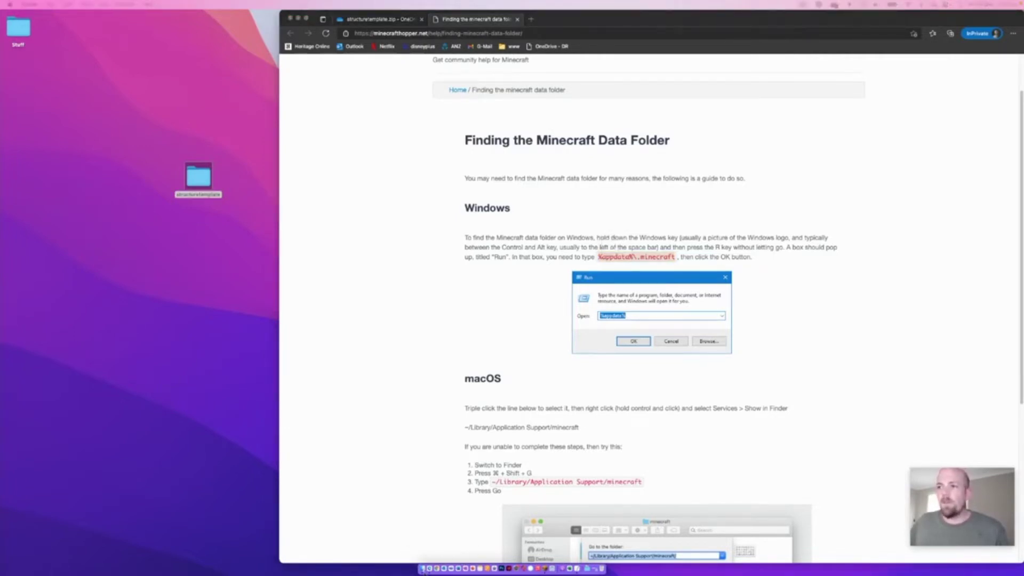
pyautogui.moveTo(222, 154); pyautogui.dragTo(490, 66)
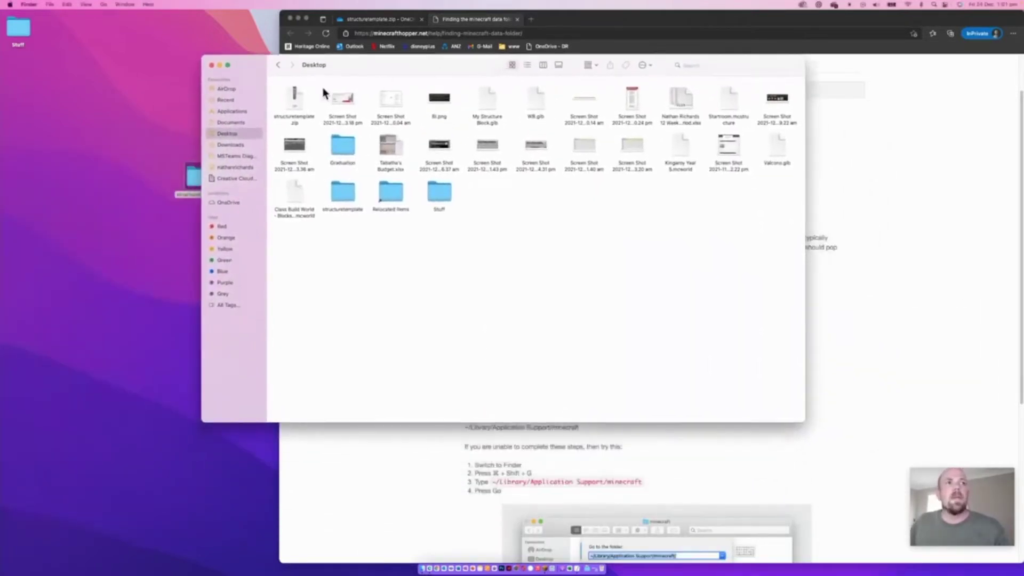
# Go to the home folder in Finder and show its Library folder contents.
pyautogui.click(238, 167)
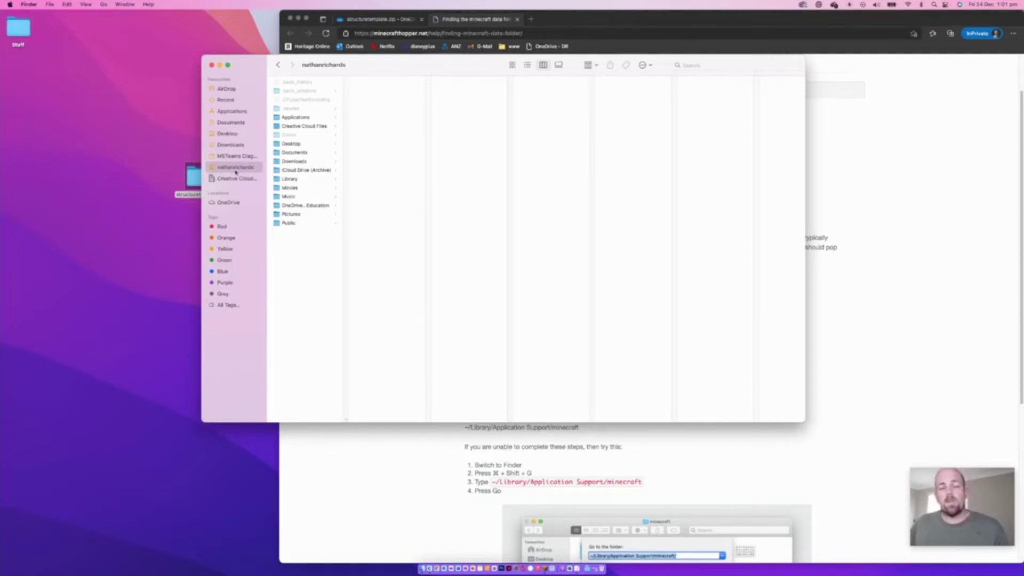
pyautogui.click(286, 180)
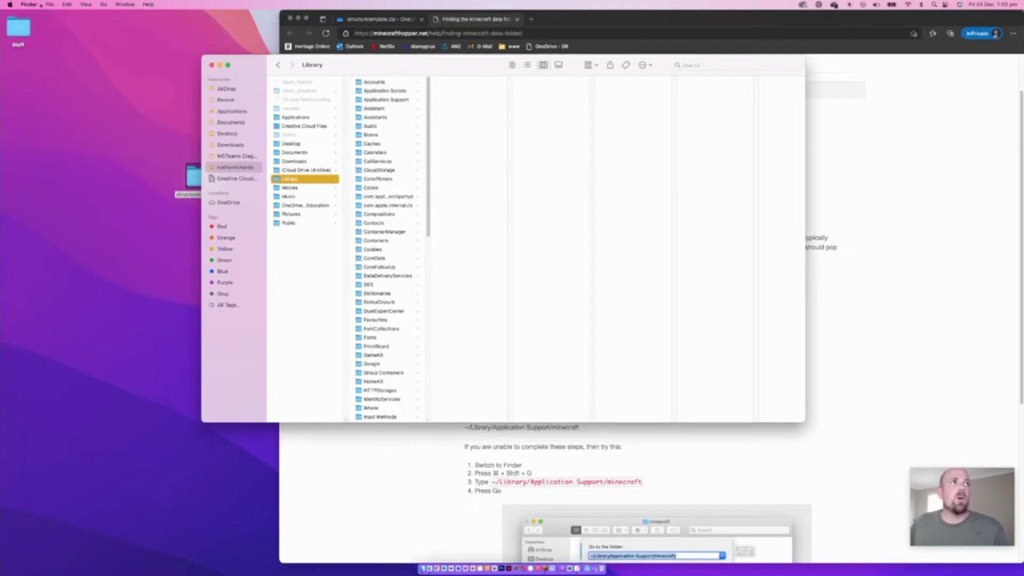
pyautogui.click(96, 4)
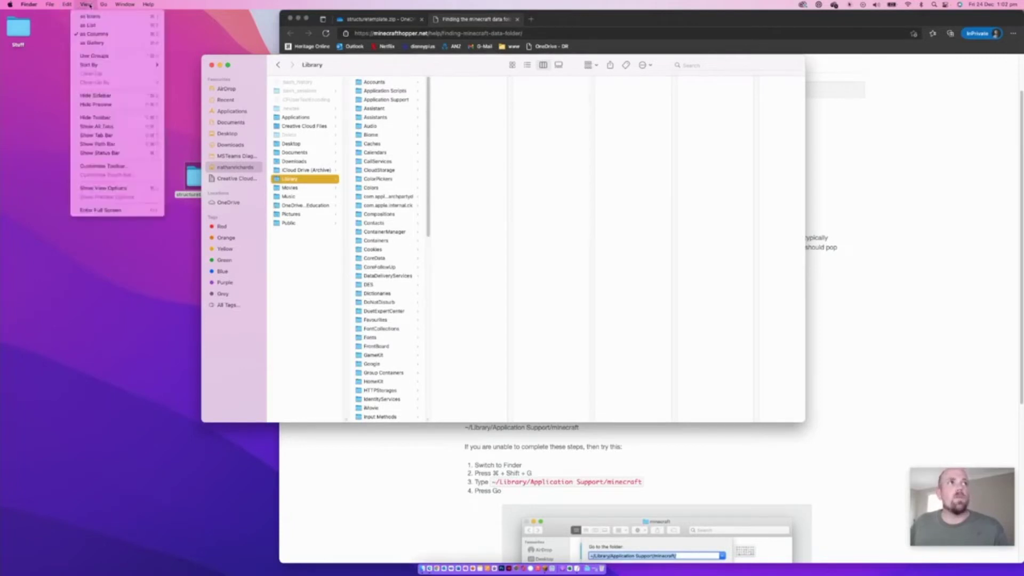
pyautogui.click(114, 189)
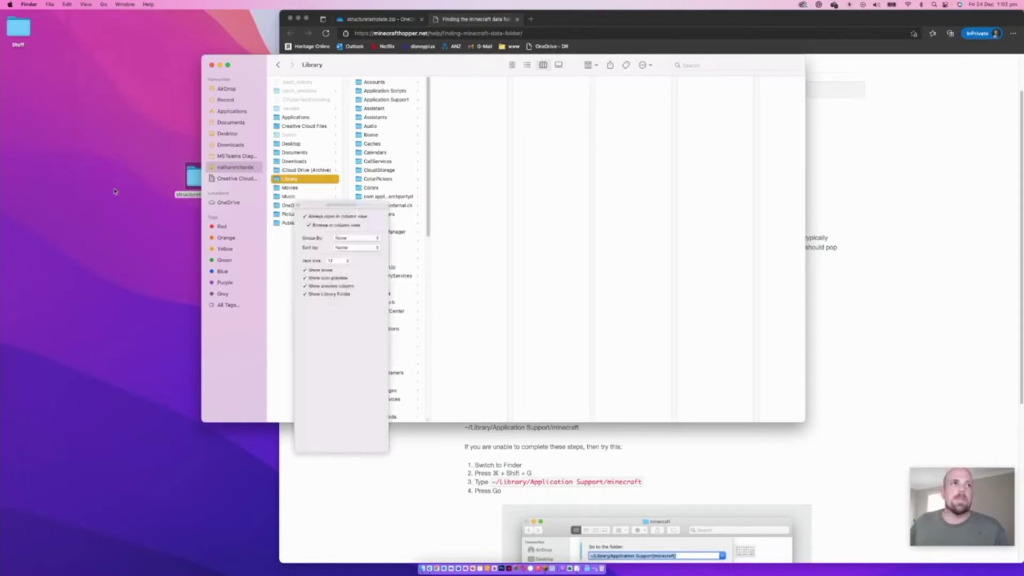
pyautogui.click(304, 295)
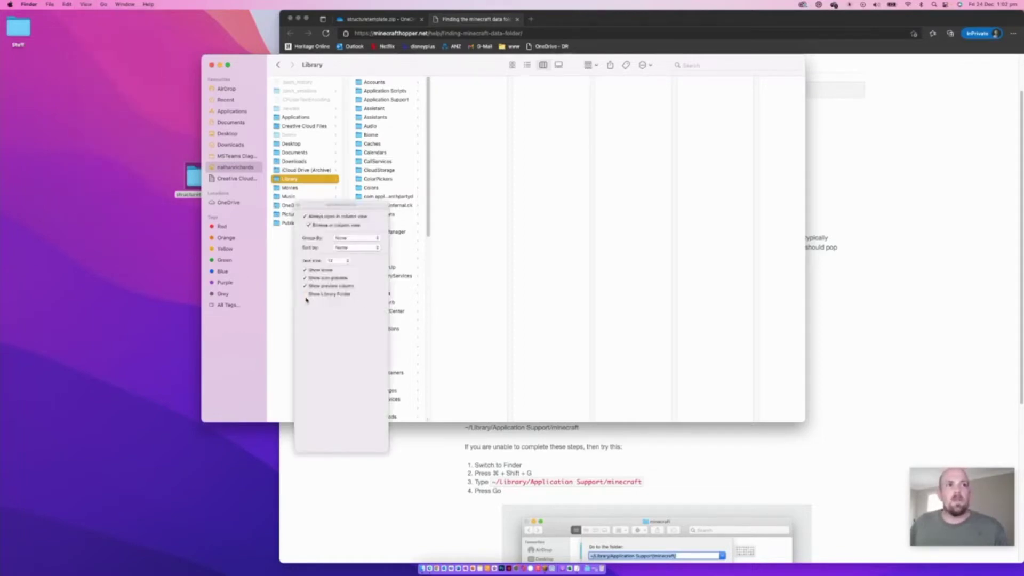
pyautogui.click(305, 295)
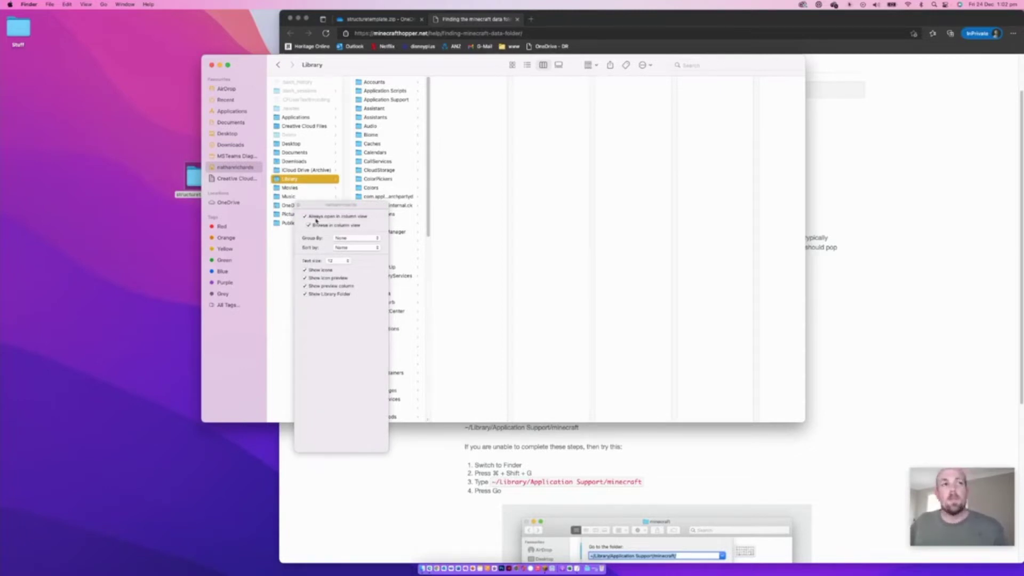
pyautogui.click(299, 205)
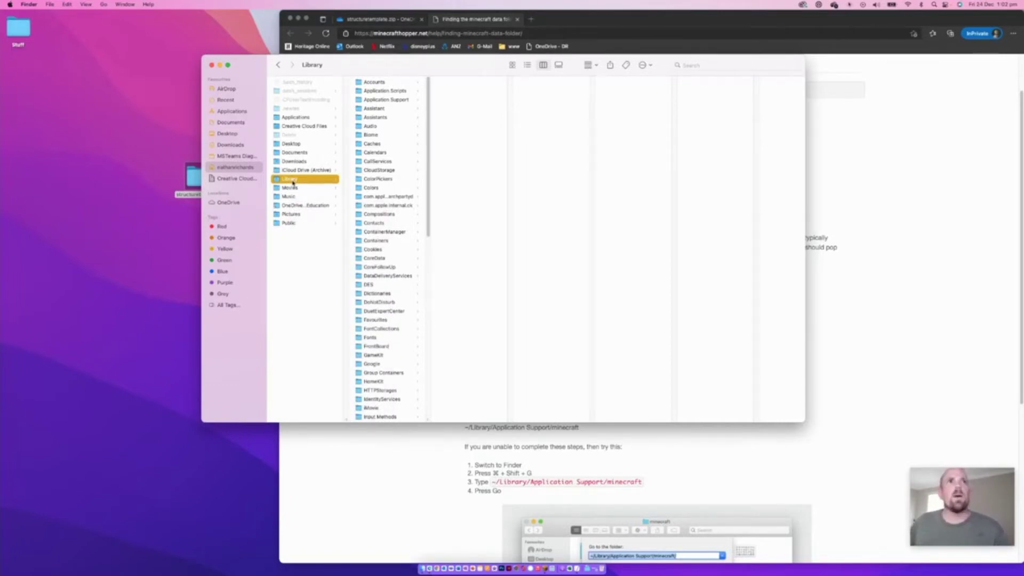
pyautogui.click(385, 101)
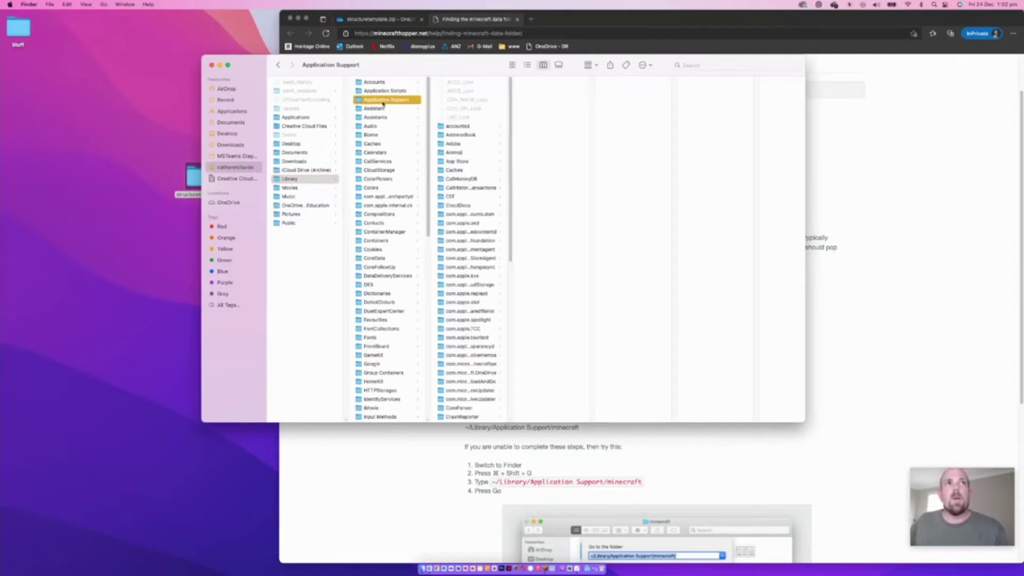
# Browse minecraftpe/games/com.mojang/behavior_packs to structuretemplatedakon, then copy in the desktop structuretemplate folder.
pyautogui.moveTo(511, 122); pyautogui.dragTo(502, 253)
pyautogui.click(452, 326)
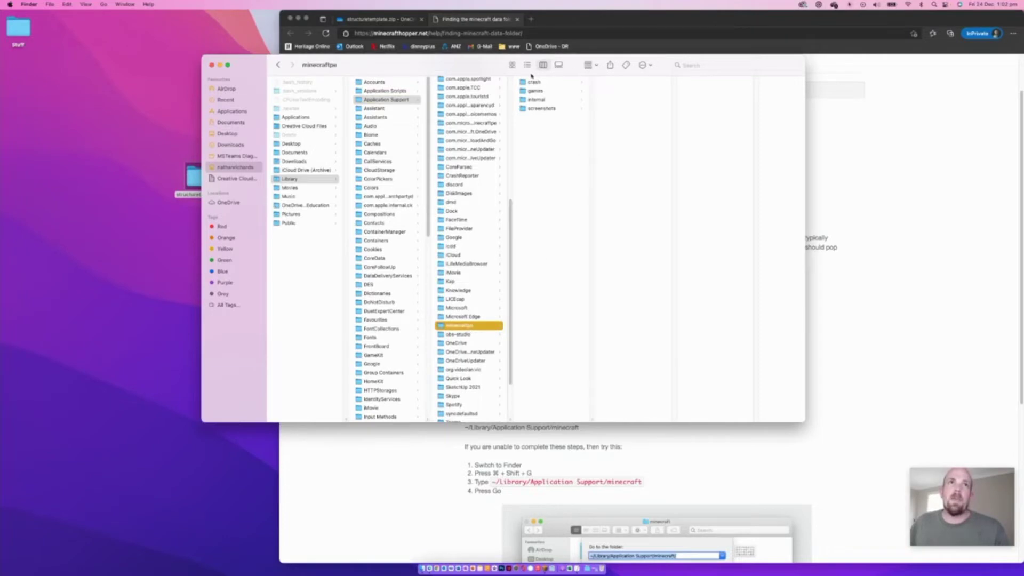
pyautogui.click(537, 93)
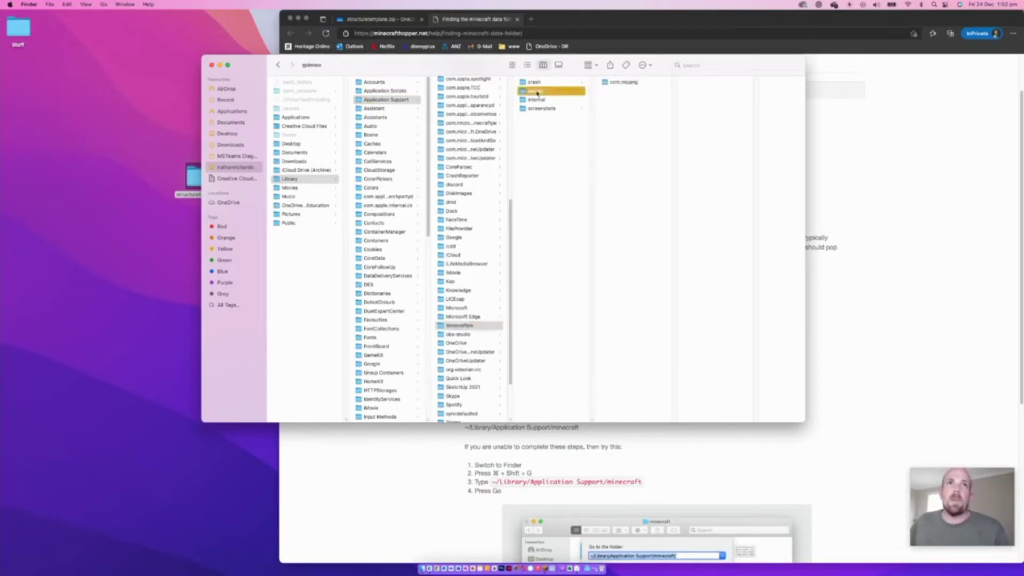
pyautogui.click(632, 84)
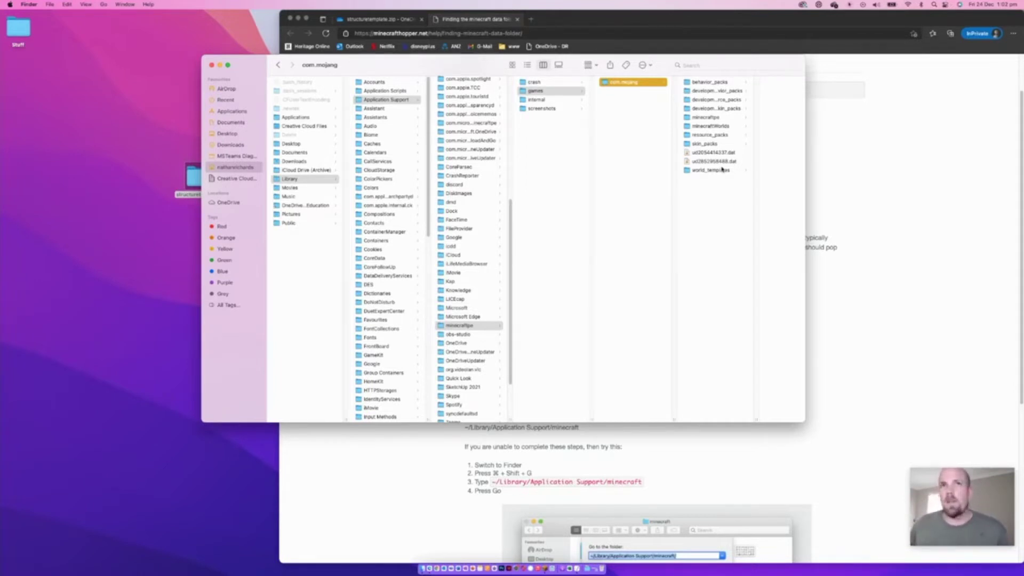
pyautogui.click(701, 83)
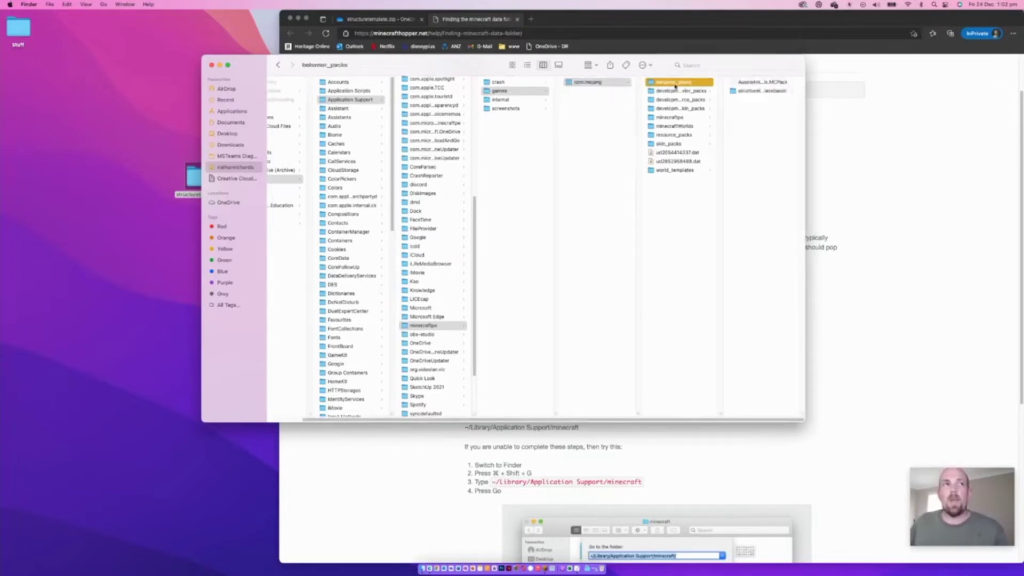
pyautogui.click(763, 91)
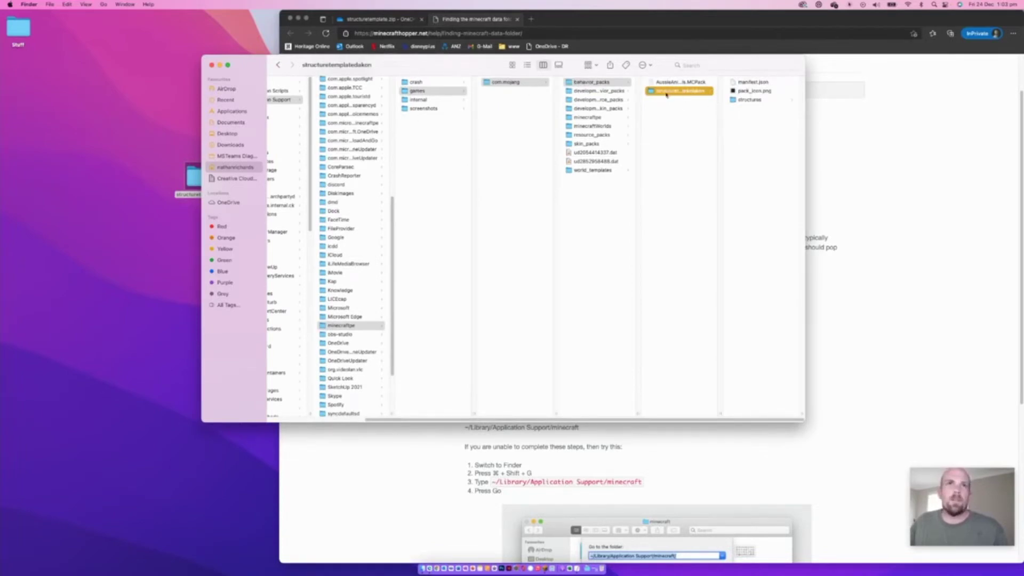
pyautogui.moveTo(195, 178); pyautogui.dragTo(666, 137)
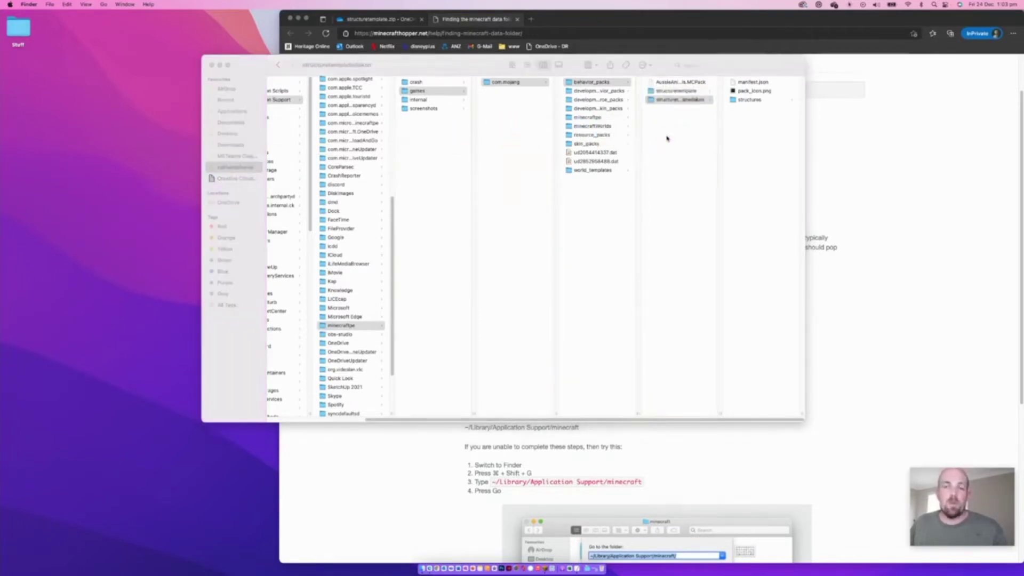
# Keep the structuretemplate folder's name unchanged and open its structures folder.
pyautogui.click(684, 92)
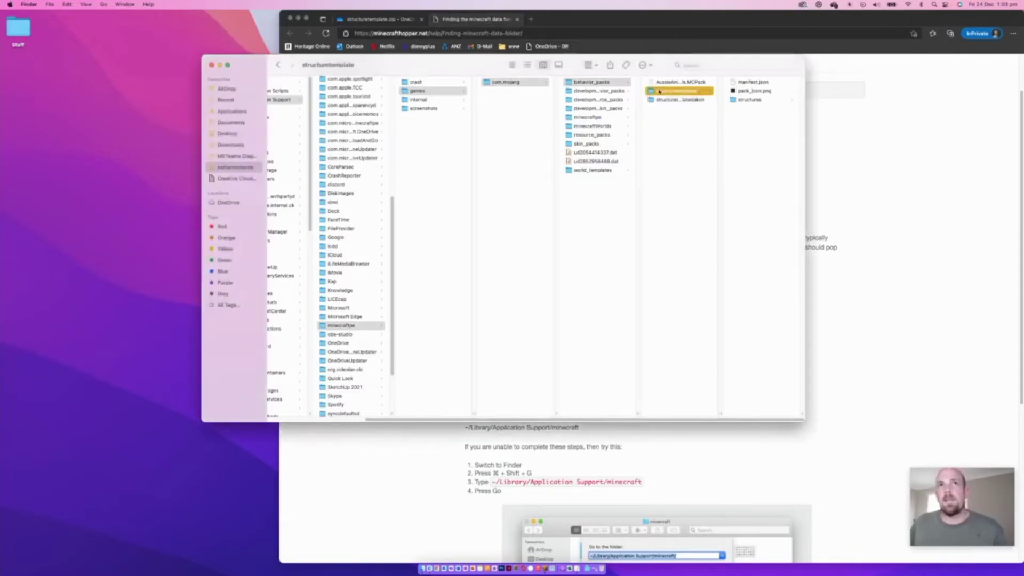
pyautogui.click(687, 93)
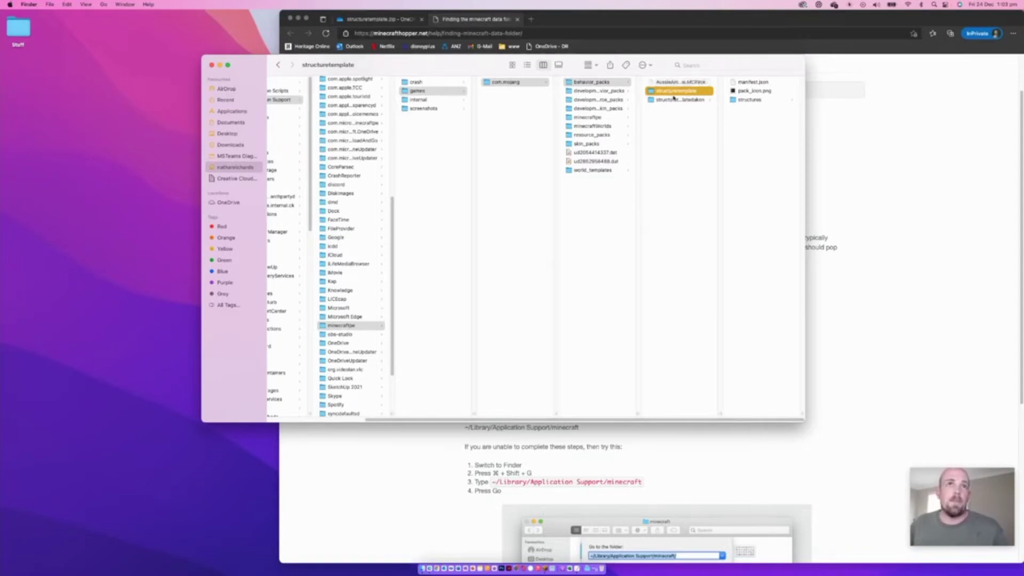
pyautogui.click(669, 94)
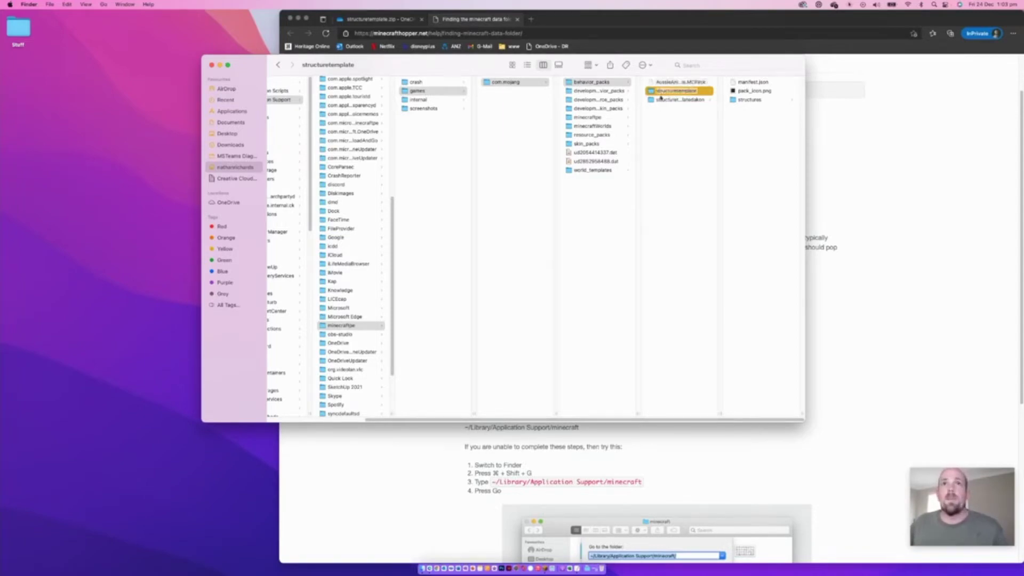
pyautogui.press('Escape')
pyautogui.click(752, 99)
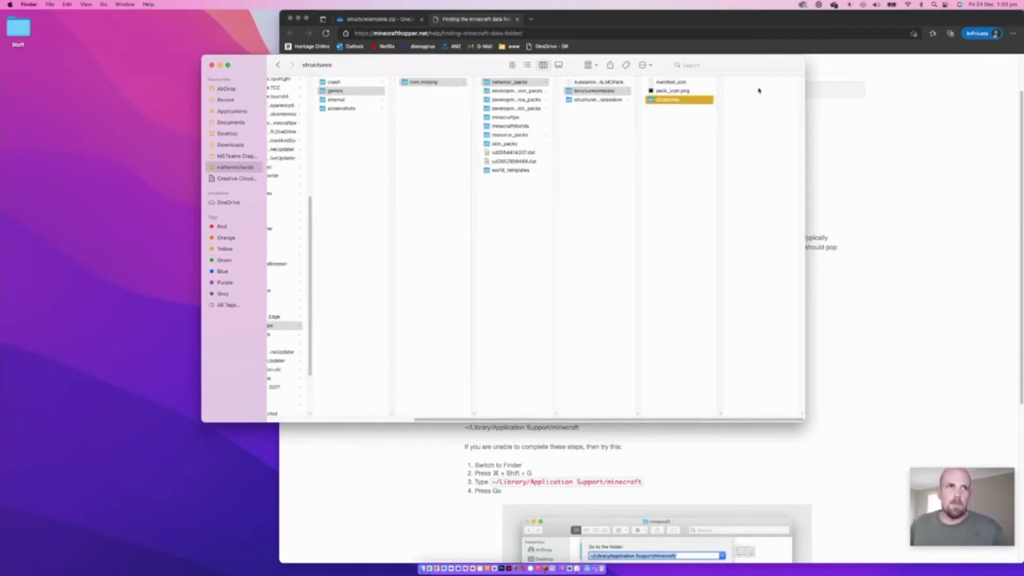
# Move the Finder window aside and switch over to Minecraft: Education Edition.
pyautogui.moveTo(664, 65); pyautogui.dragTo(467, 38)
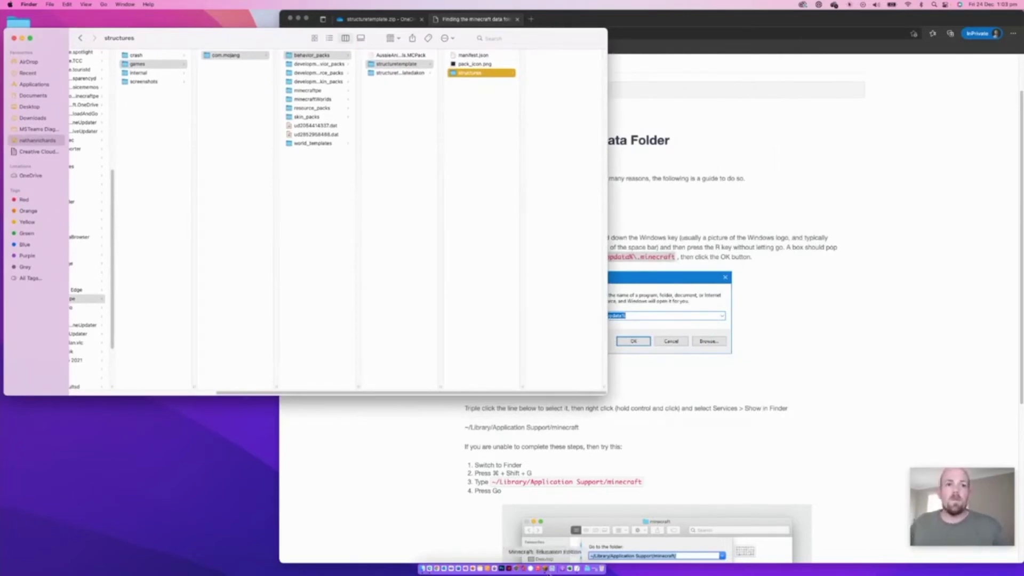
pyautogui.press('super+shift+4')
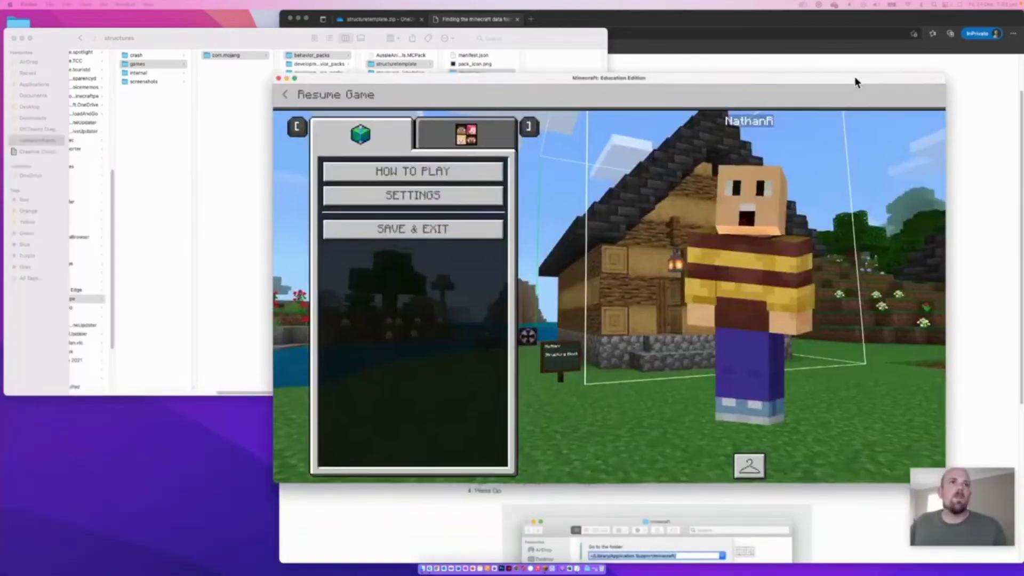
pyautogui.moveTo(854, 76); pyautogui.dragTo(748, 10)
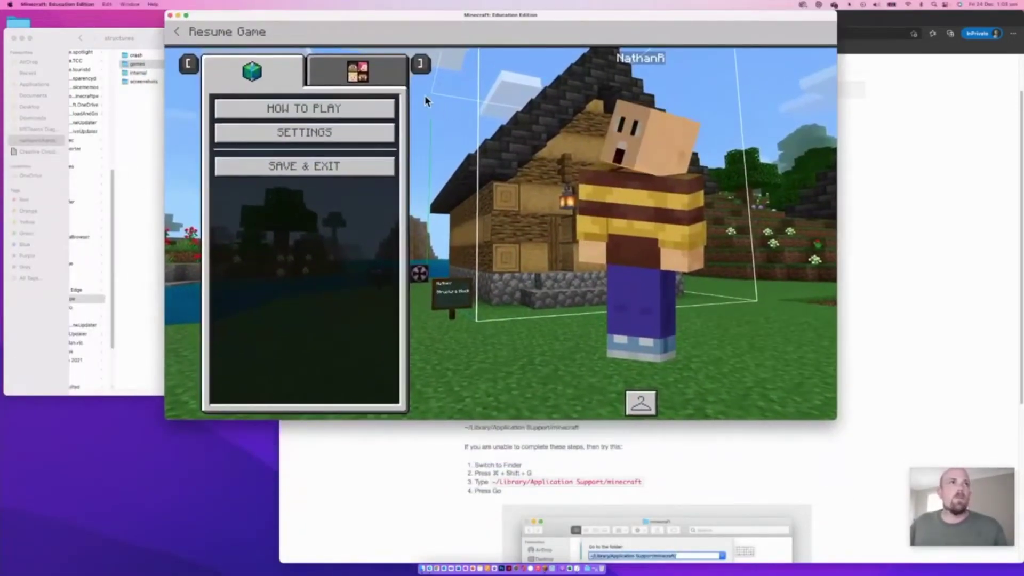
# Maximise Minecraft, resume the game, and run /give @s structure_block in chat.
pyautogui.doubleClick(447, 17)
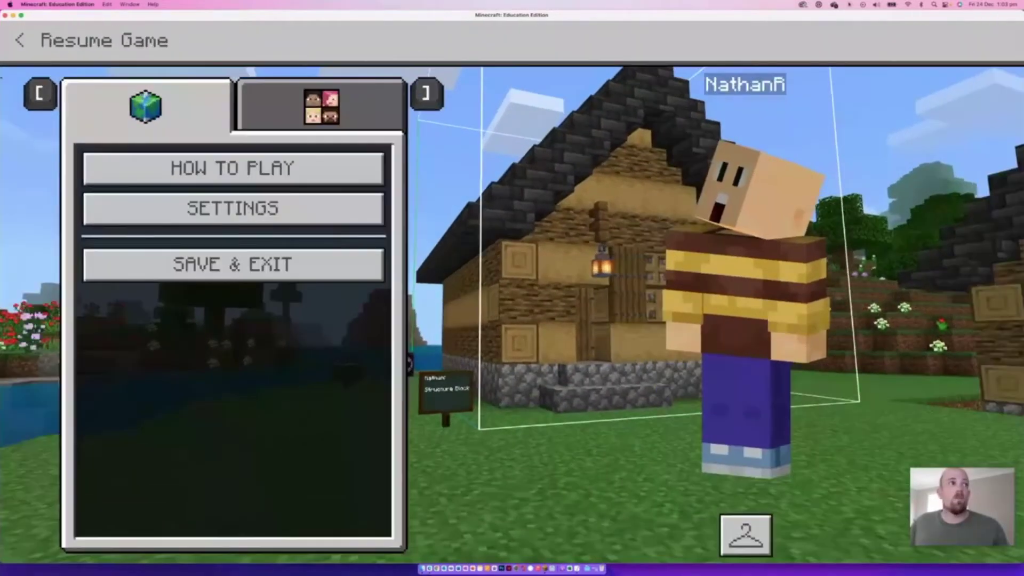
pyautogui.click(19, 40)
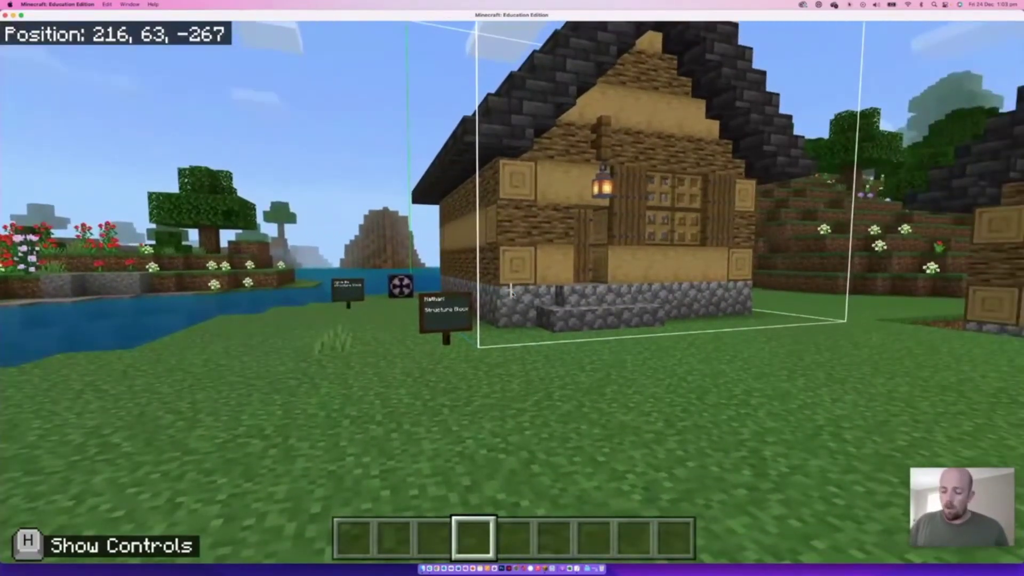
pyautogui.press('t')
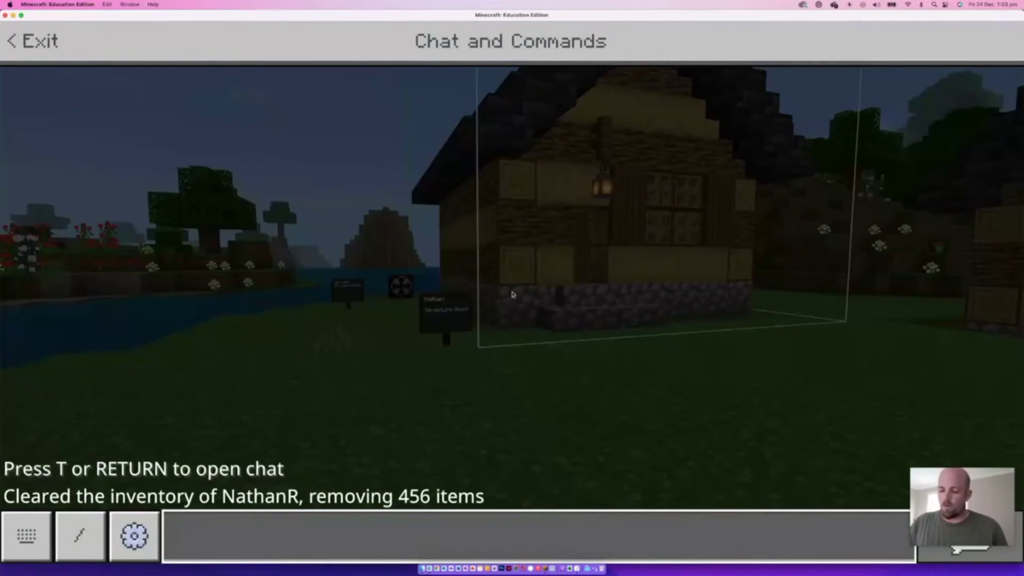
pyautogui.write('/')
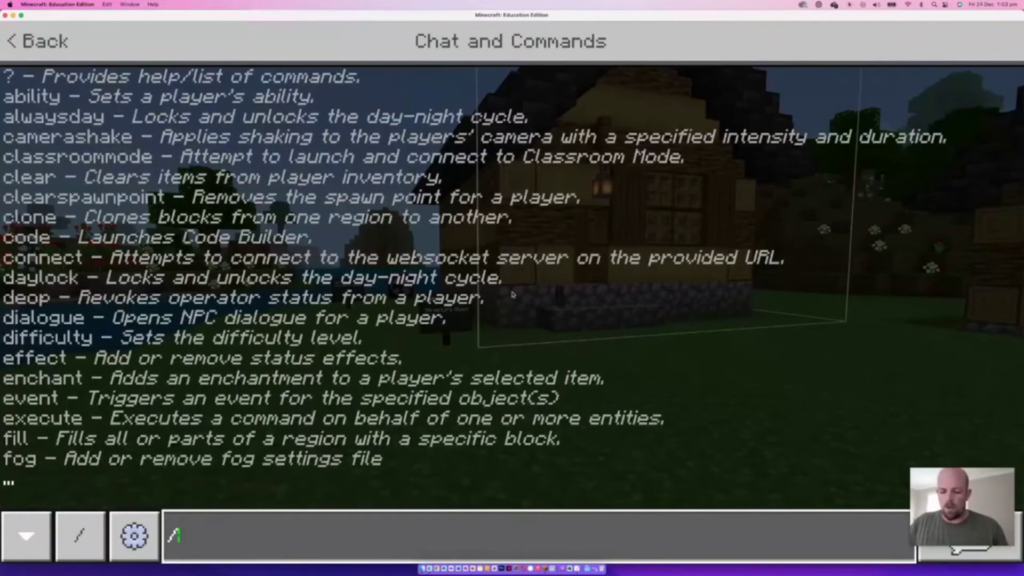
pyautogui.write('give @')
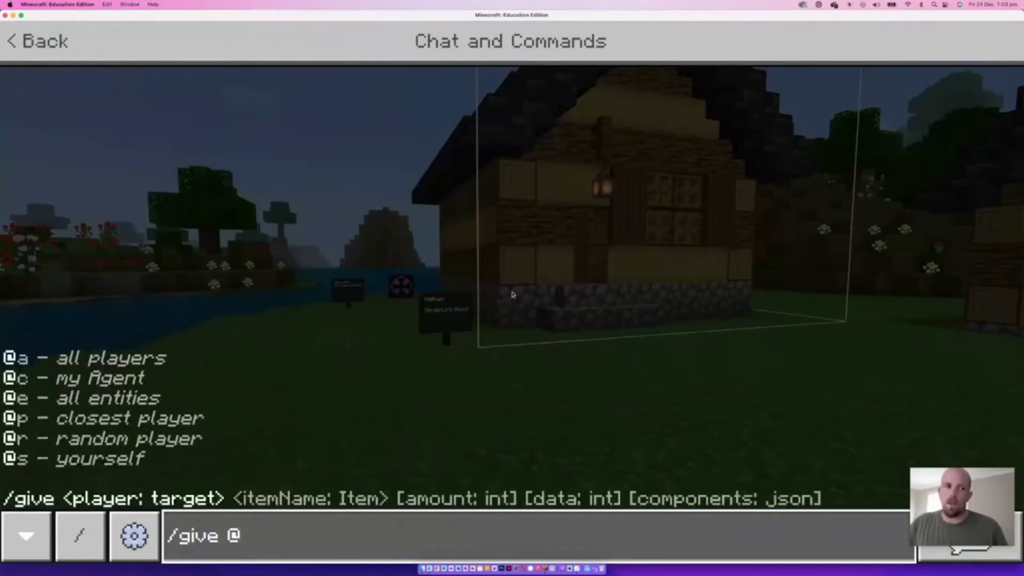
pyautogui.write('s ')
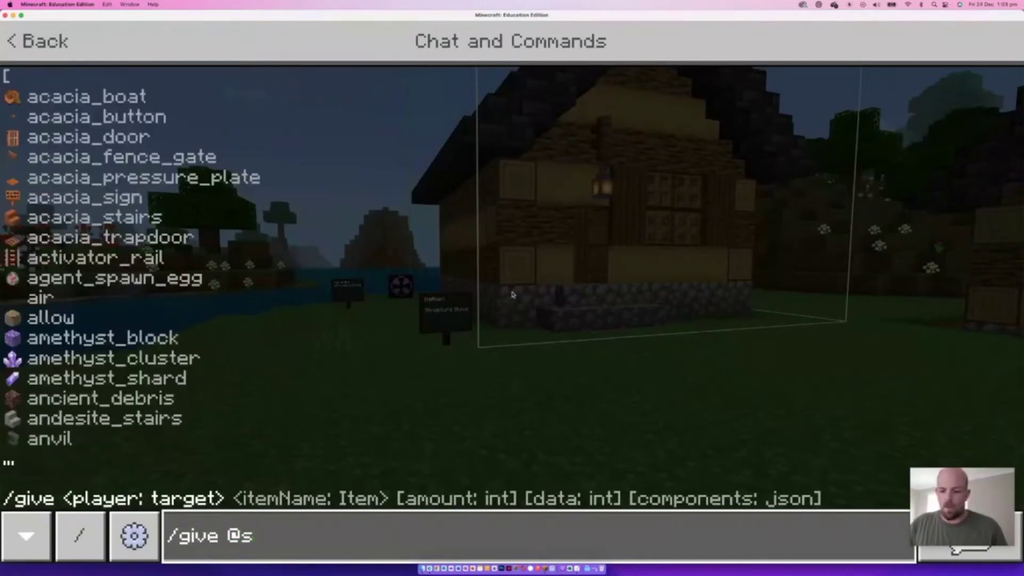
pyautogui.write('struc')
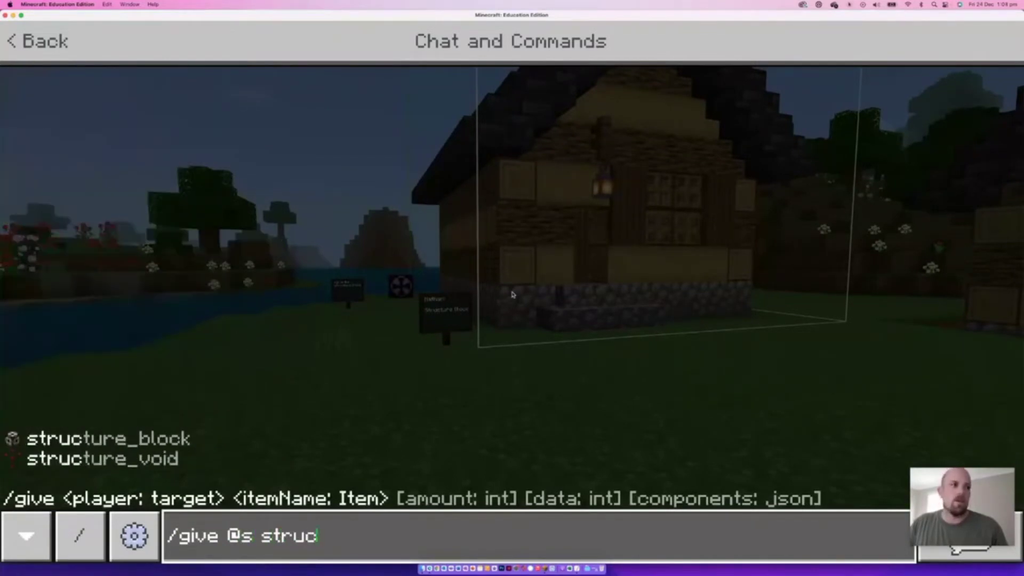
pyautogui.press('Tab')
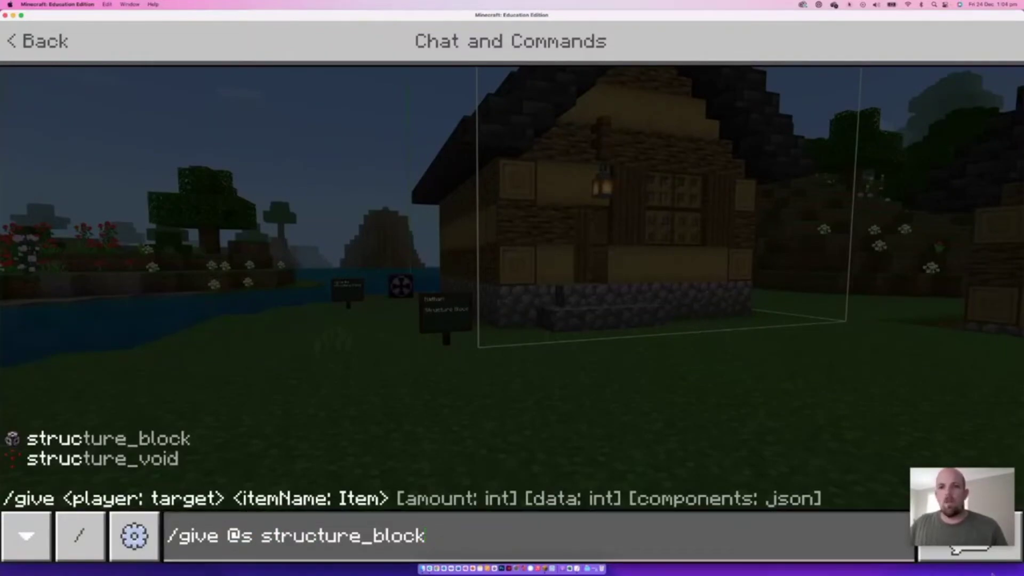
pyautogui.press('Return')
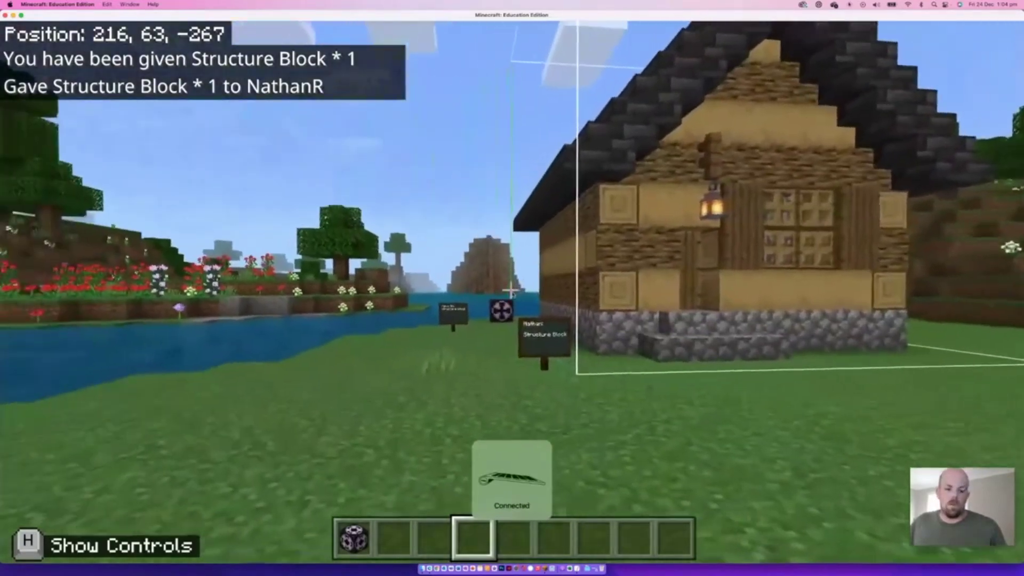
# Walk toward the village and place a structure block on the grass.
pyautogui.press('w')
pyautogui.press('w')
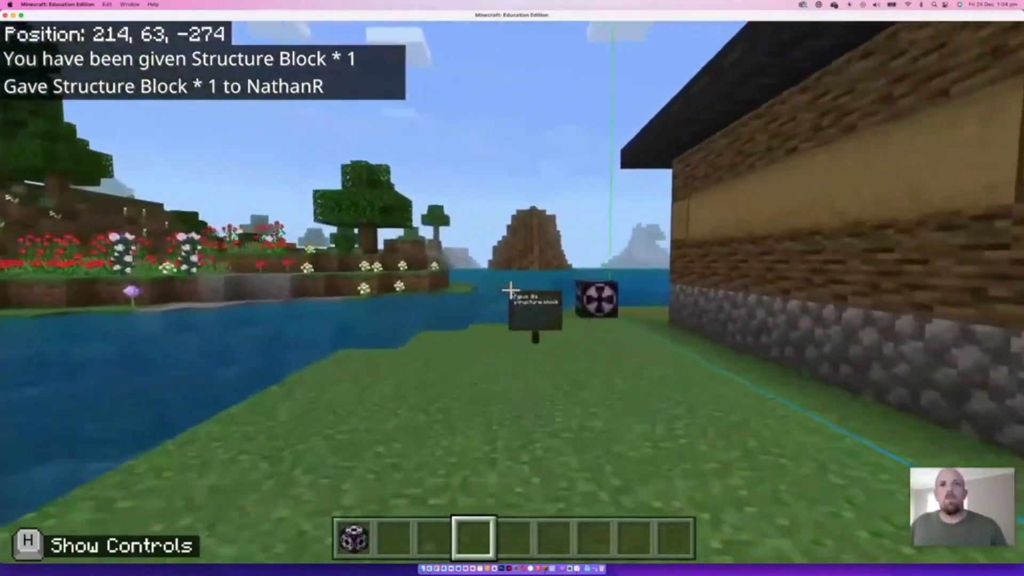
pyautogui.press('w')
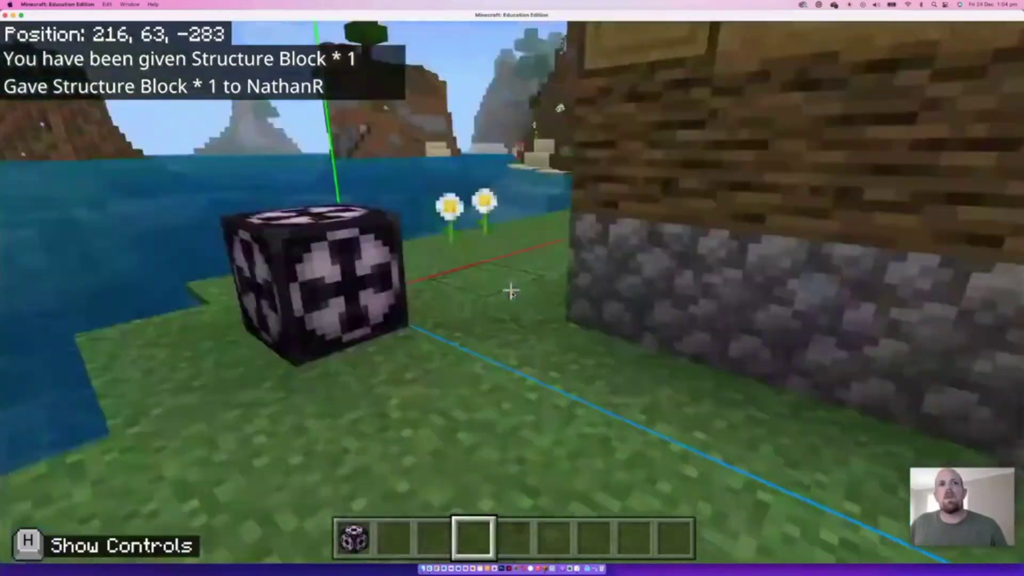
pyautogui.press('w')
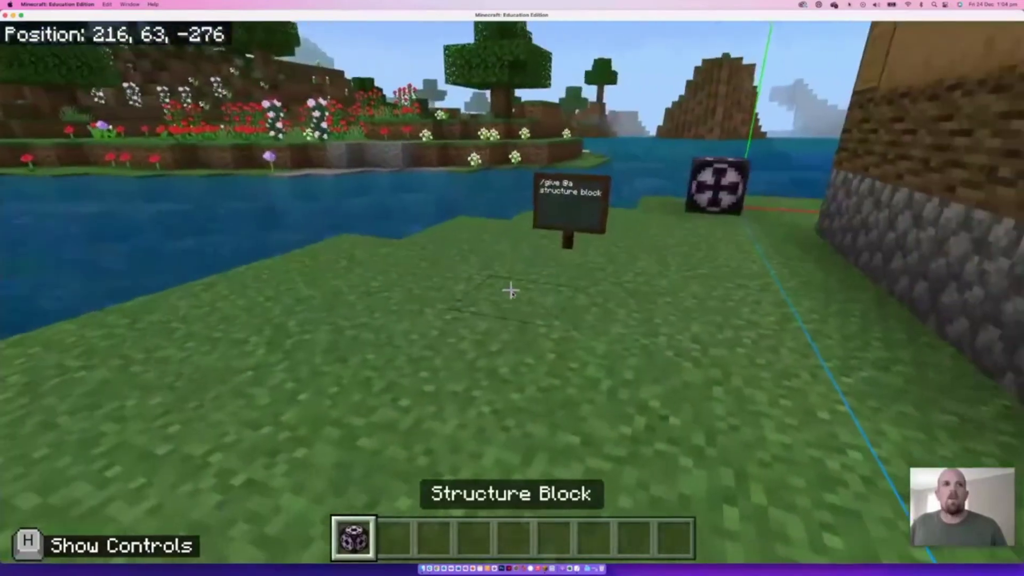
pyautogui.rightClick(510, 291)
# Break the extra structure block and open the remaining one's settings.
pyautogui.press('s')
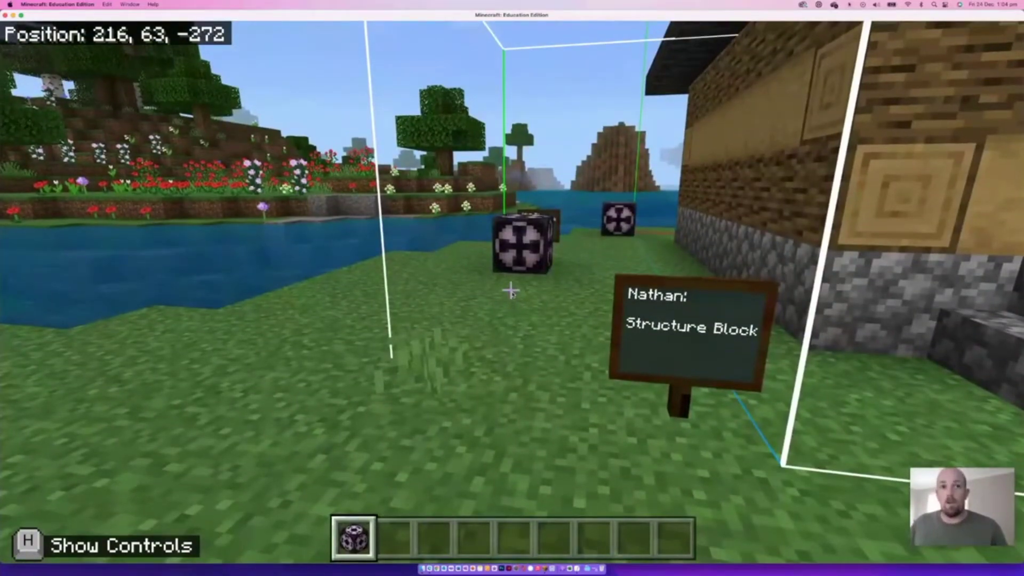
pyautogui.press('w')
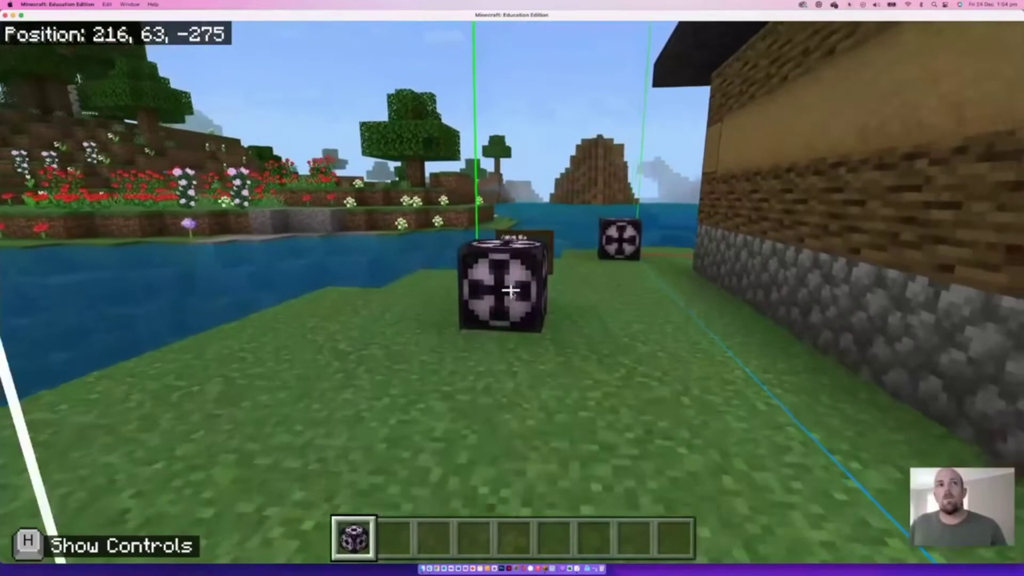
pyautogui.press('w')
pyautogui.click(510, 291)
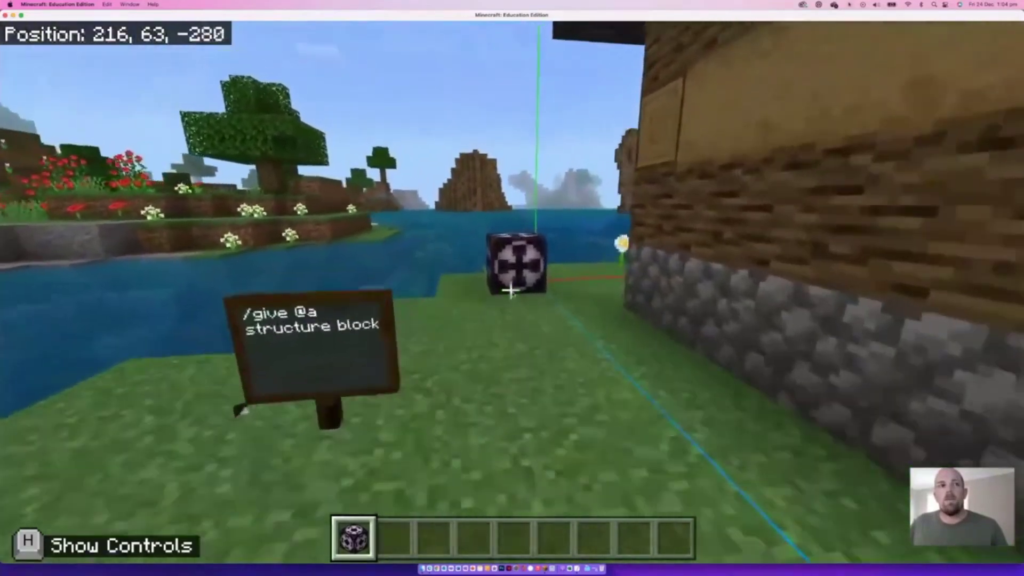
pyautogui.press('w')
pyautogui.rightClick(510, 291)
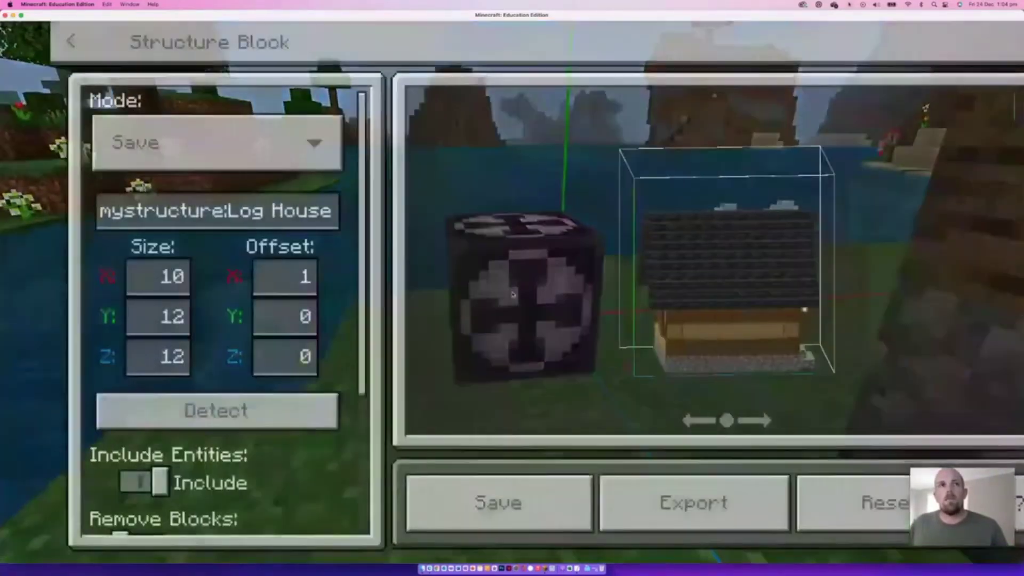
# Rotate the Log House preview through front, angled corner and flat side views.
pyautogui.moveTo(601, 309); pyautogui.dragTo(719, 310)
pyautogui.moveTo(605, 337); pyautogui.dragTo(507, 343)
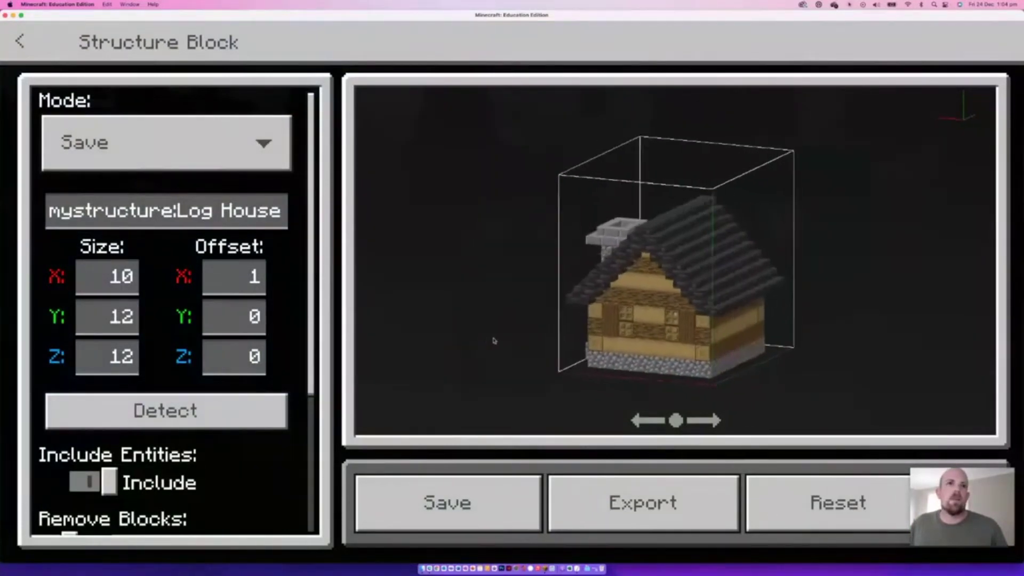
pyautogui.moveTo(705, 324); pyautogui.dragTo(466, 327)
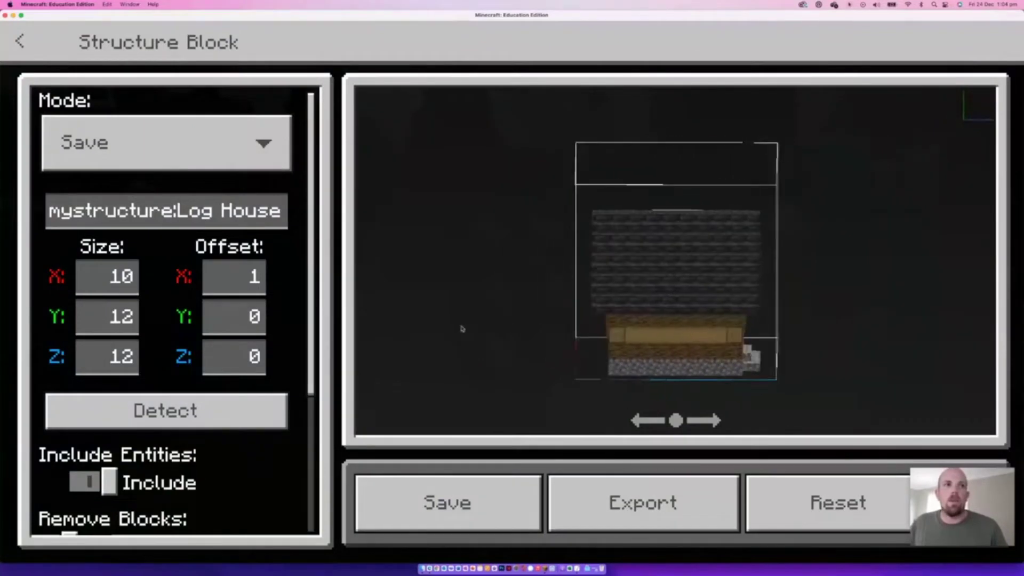
pyautogui.moveTo(720, 323); pyautogui.dragTo(446, 325)
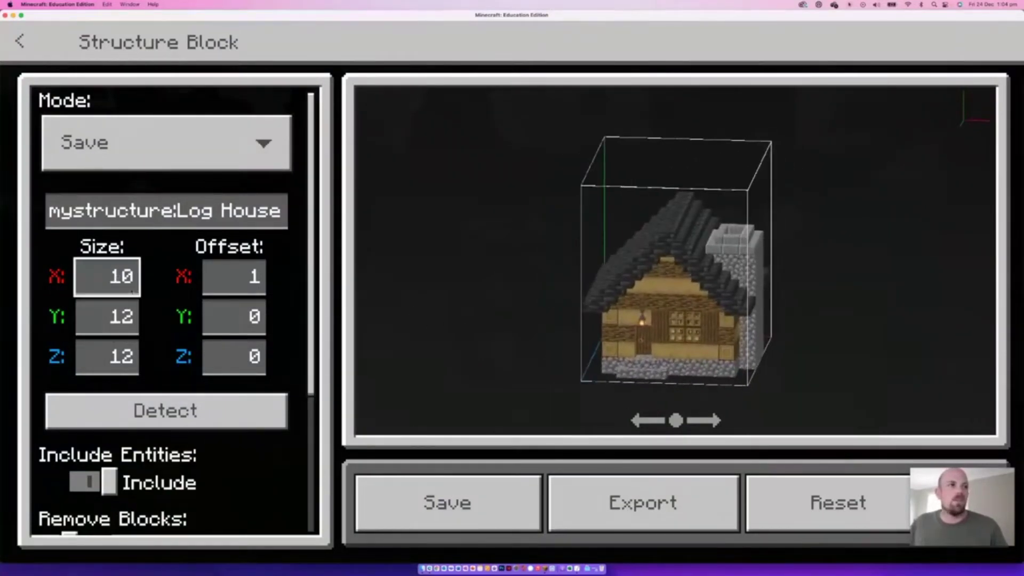